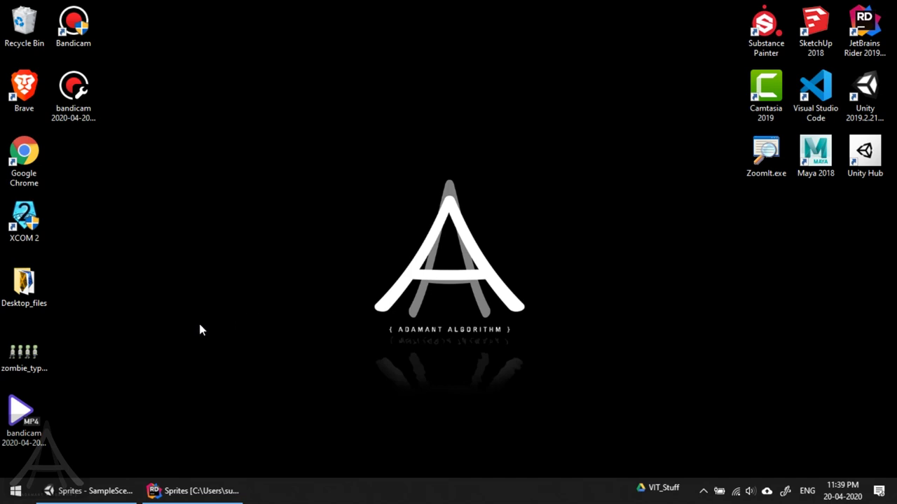
# Restore the Unity editor showing the Sprites project's SampleScene from the taskbar.
pyautogui.click(106, 491)
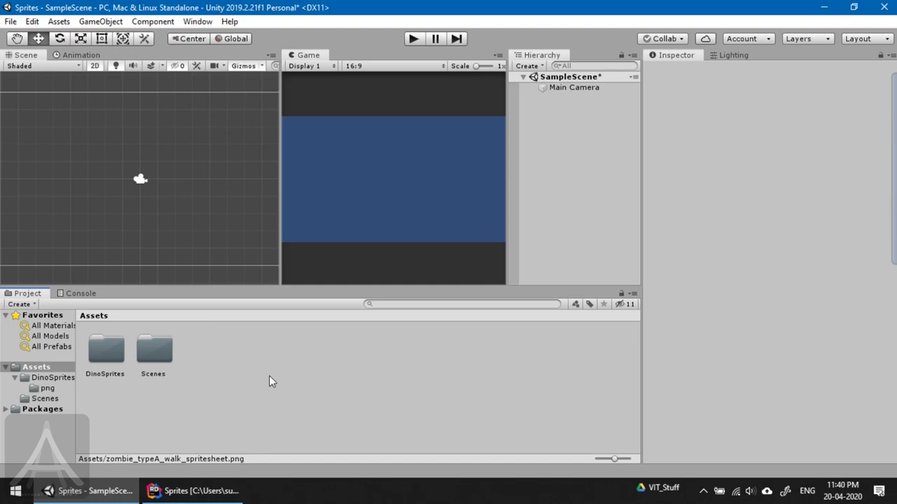
# Drag zombie_typeA_walk_spritesheet.png from the desktop into Assets and view its four walk frames in Photos.
pyautogui.press('super+d')
pyautogui.moveTo(24, 354); pyautogui.dragTo(227, 353)
pyautogui.click(222, 348)
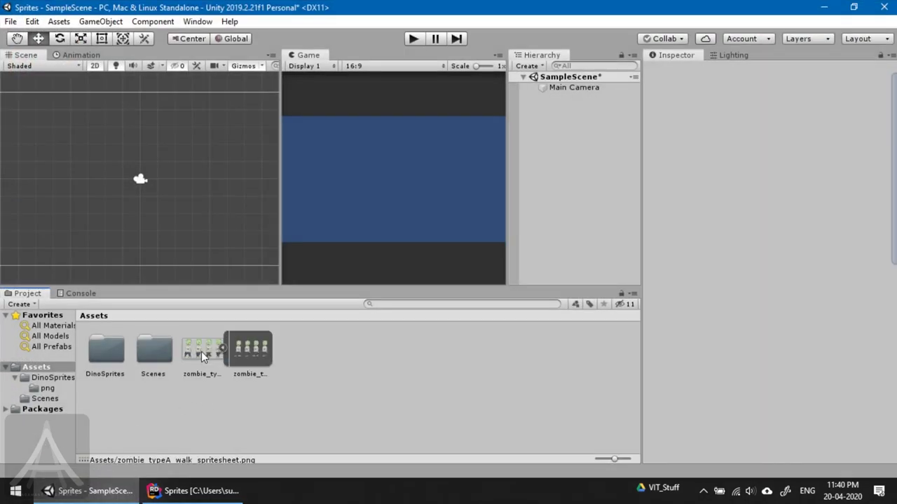
pyautogui.doubleClick(203, 351)
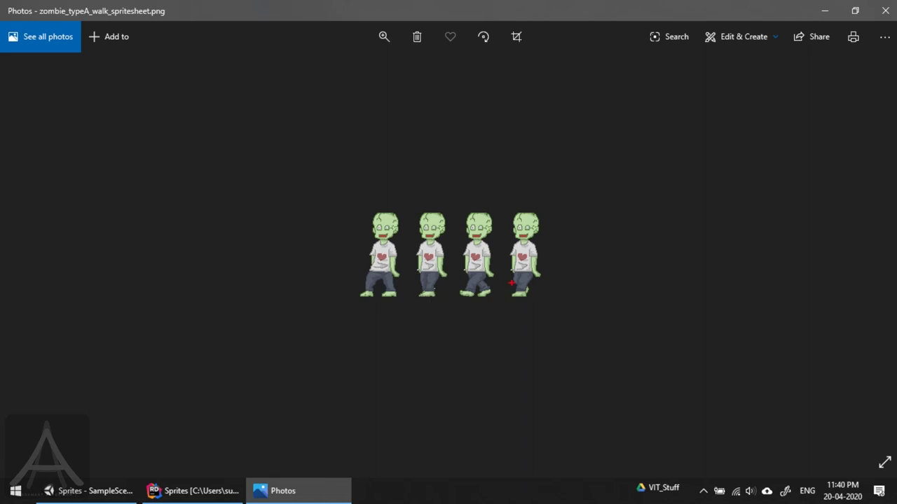
pyautogui.moveTo(521, 307); pyautogui.dragTo(519, 337)
pyautogui.moveTo(479, 313); pyautogui.dragTo(490, 325)
pyautogui.moveTo(422, 314)
pyautogui.mouseDown()
pyautogui.moveTo(416, 333)
pyautogui.moveTo(381, 332)
pyautogui.moveTo(395, 345)
pyautogui.moveTo(459, 360)
pyautogui.moveTo(421, 373)
pyautogui.mouseUp()
pyautogui.moveTo(388, 186)
pyautogui.mouseDown()
pyautogui.moveTo(526, 181)
pyautogui.moveTo(496, 162)
pyautogui.moveTo(494, 213)
pyautogui.mouseUp()
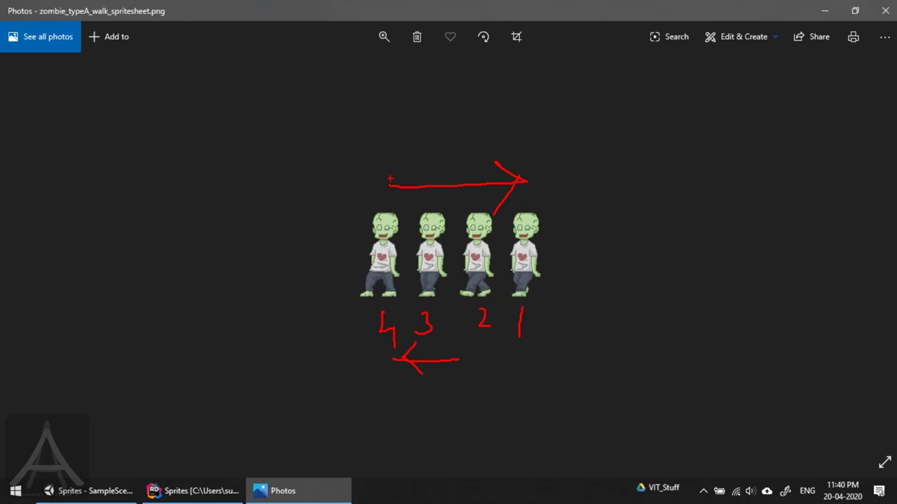
pyautogui.moveTo(380, 153); pyautogui.dragTo(381, 185)
pyautogui.moveTo(412, 157)
pyautogui.mouseDown()
pyautogui.moveTo(434, 178)
pyautogui.moveTo(451, 175)
pyautogui.mouseUp()
pyautogui.moveTo(475, 150); pyautogui.dragTo(483, 182)
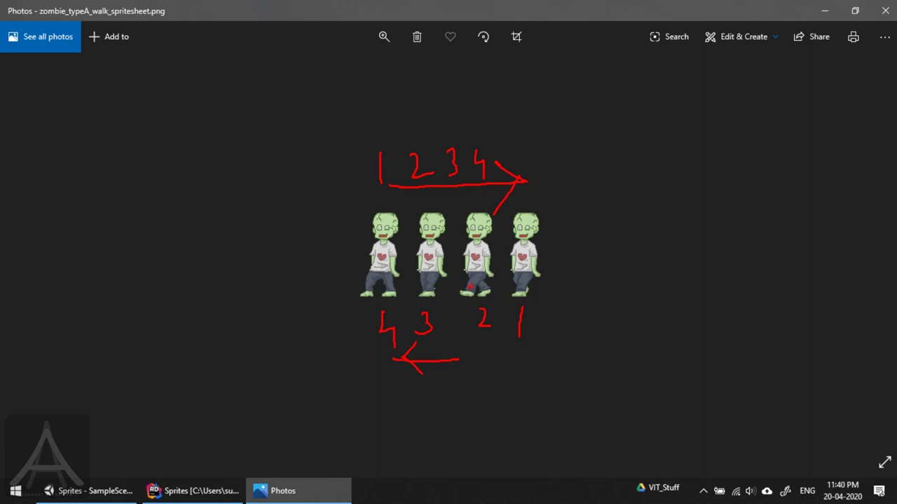
pyautogui.moveTo(362, 208)
pyautogui.mouseDown()
pyautogui.moveTo(401, 305)
pyautogui.moveTo(364, 311)
pyautogui.moveTo(361, 212)
pyautogui.mouseUp()
pyautogui.moveTo(420, 208)
pyautogui.mouseDown()
pyautogui.moveTo(451, 210)
pyautogui.moveTo(452, 302)
pyautogui.moveTo(417, 242)
pyautogui.moveTo(488, 206)
pyautogui.moveTo(487, 291)
pyautogui.moveTo(461, 307)
pyautogui.moveTo(461, 213)
pyautogui.moveTo(548, 204)
pyautogui.moveTo(538, 292)
pyautogui.moveTo(501, 307)
pyautogui.moveTo(504, 220)
pyautogui.mouseUp()
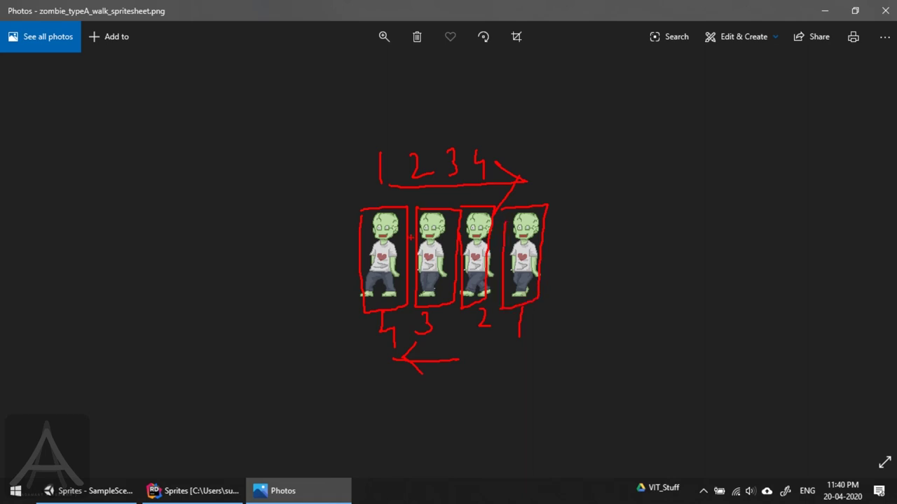
pyautogui.moveTo(510, 157)
pyautogui.mouseDown()
pyautogui.moveTo(460, 209)
pyautogui.moveTo(400, 211)
pyautogui.moveTo(380, 190)
pyautogui.moveTo(357, 225)
pyautogui.mouseUp()
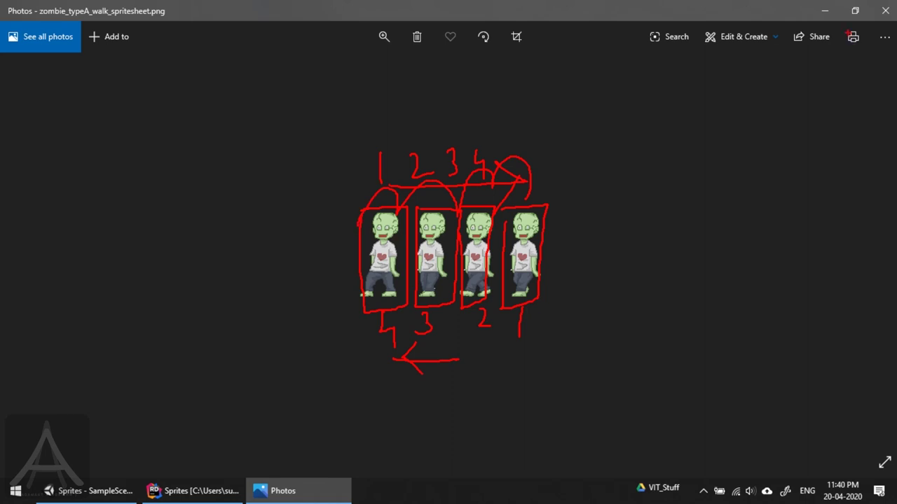
pyautogui.press('Escape')
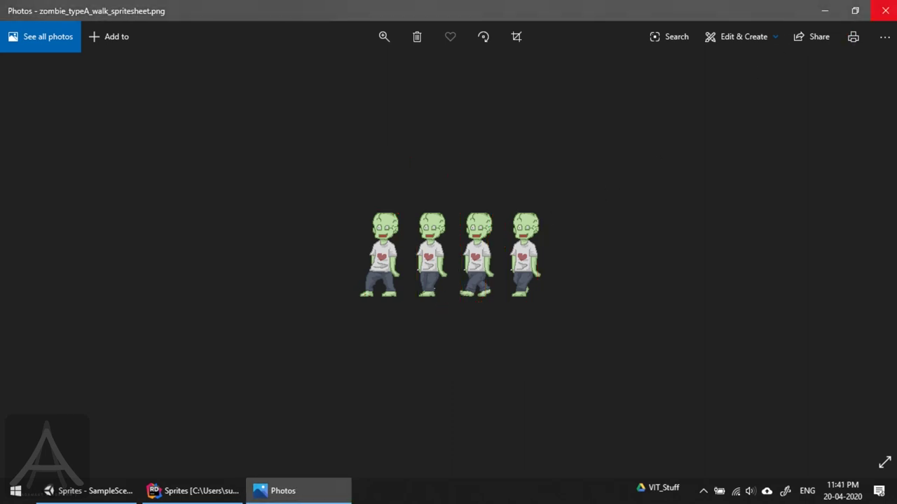
# Close Photos, collapse the zombie spritesheet's foldout and select the spritesheet asset.
pyautogui.click(885, 10)
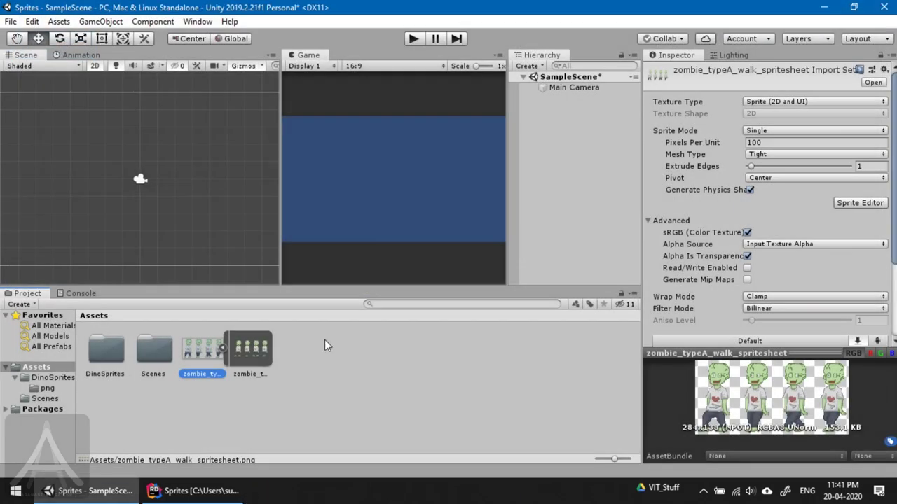
pyautogui.click(343, 400)
pyautogui.click(220, 348)
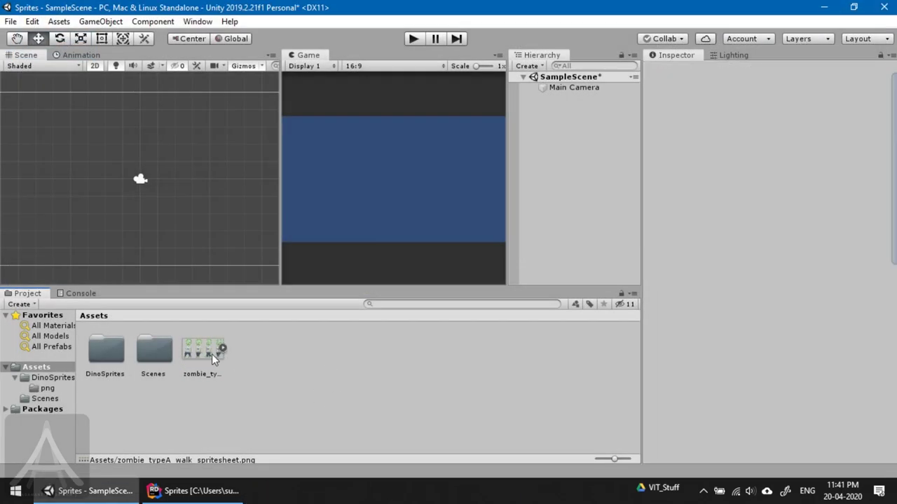
pyautogui.click(211, 353)
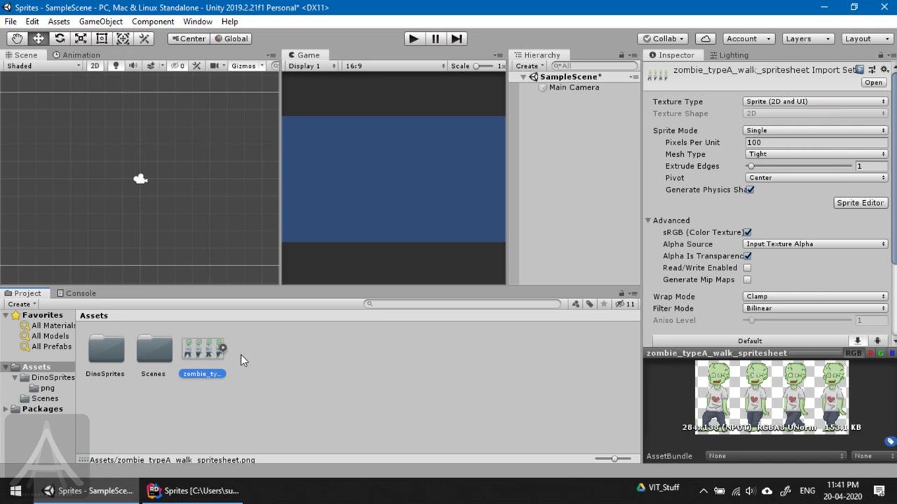
# Review the spritesheet's import settings: Texture Type Sprite (2D and UI), Sprite Mode Single.
pyautogui.moveTo(241, 366)
pyautogui.mouseDown()
pyautogui.moveTo(818, 39)
pyautogui.moveTo(862, 35)
pyautogui.mouseUp()
pyautogui.moveTo(760, 77)
pyautogui.mouseDown()
pyautogui.moveTo(759, 92)
pyautogui.moveTo(767, 82)
pyautogui.mouseUp()
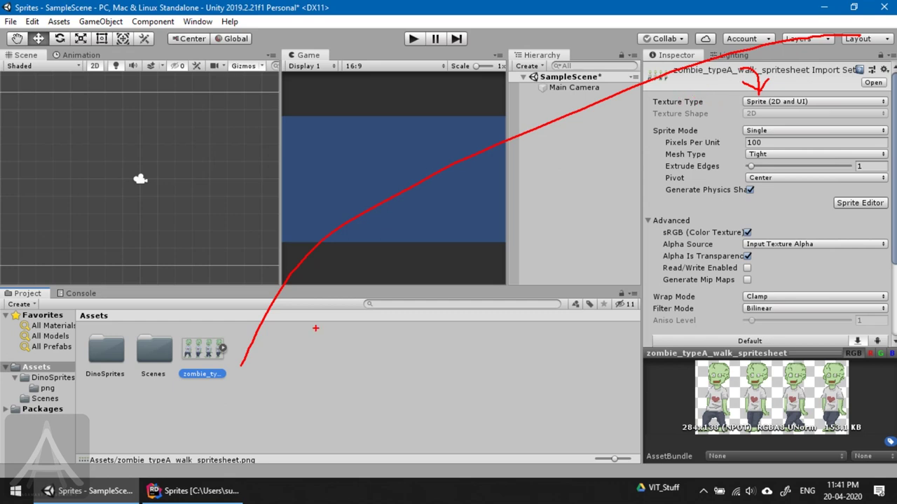
pyautogui.moveTo(762, 92)
pyautogui.mouseDown()
pyautogui.moveTo(748, 91)
pyautogui.moveTo(769, 113)
pyautogui.moveTo(813, 104)
pyautogui.mouseUp()
pyautogui.moveTo(873, 195)
pyautogui.mouseDown()
pyautogui.moveTo(847, 189)
pyautogui.moveTo(836, 212)
pyautogui.moveTo(875, 218)
pyautogui.moveTo(887, 201)
pyautogui.mouseUp()
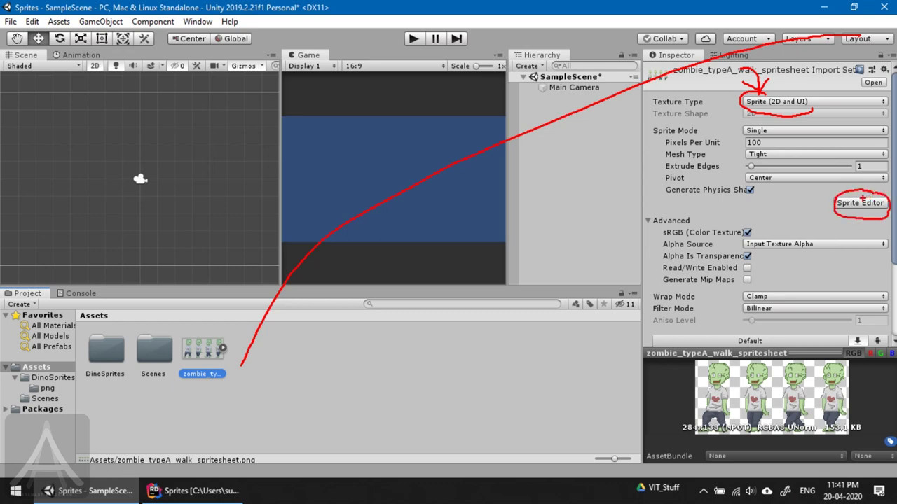
pyautogui.press('Escape')
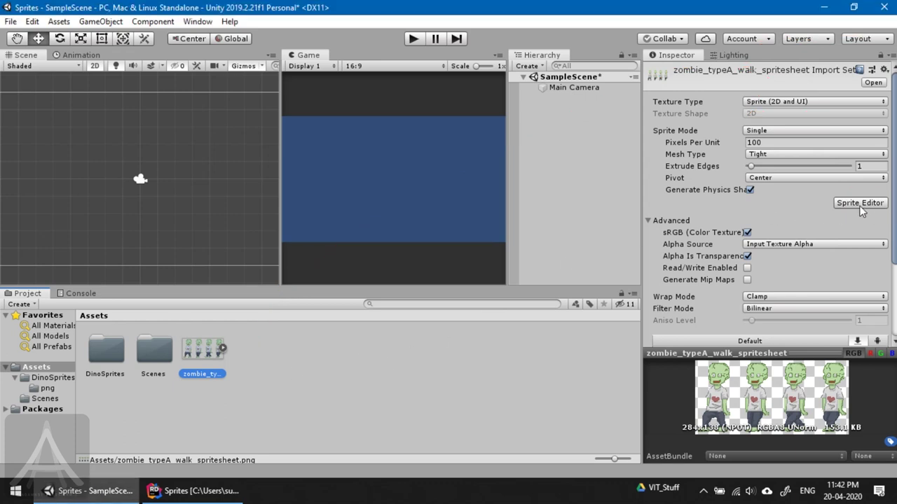
# Keep Texture Type as Sprite (2D and UI) and change Sprite Mode from Single to Multiple.
pyautogui.click(765, 101)
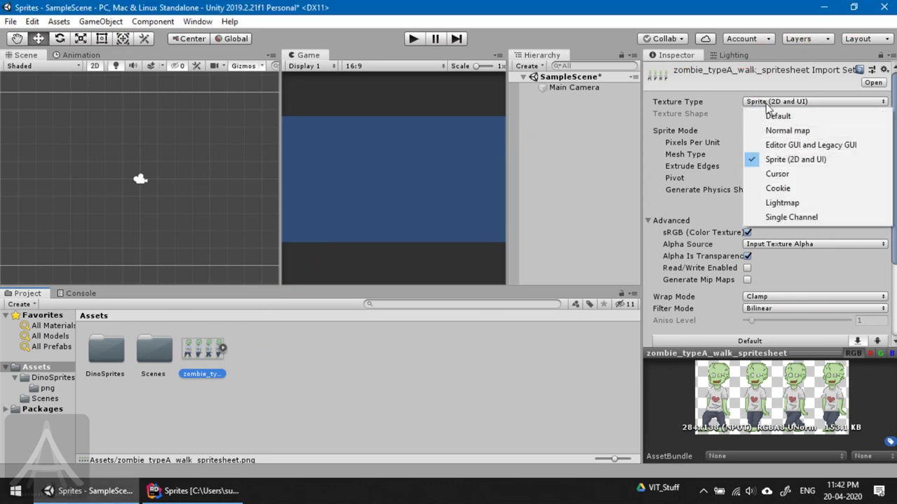
pyautogui.click(766, 158)
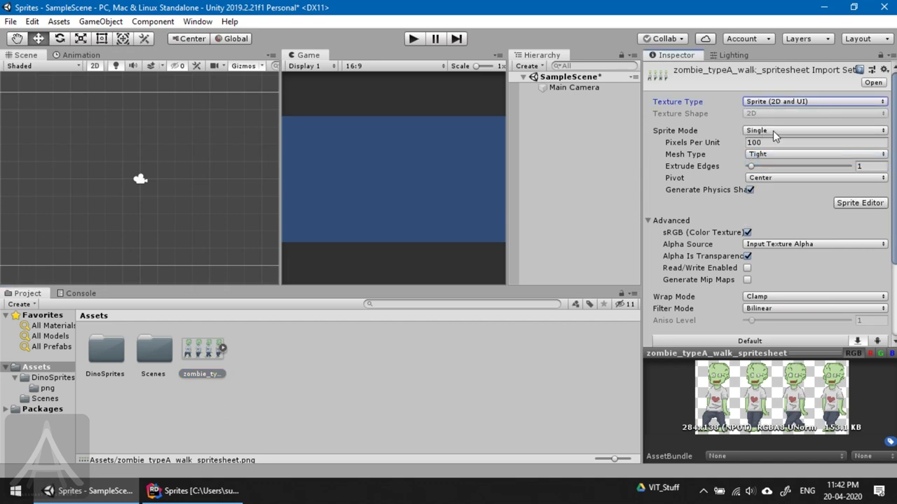
pyautogui.moveTo(773, 132)
pyautogui.mouseDown()
pyautogui.moveTo(742, 122)
pyautogui.moveTo(755, 141)
pyautogui.moveTo(771, 135)
pyautogui.moveTo(768, 122)
pyautogui.moveTo(764, 129)
pyautogui.mouseUp()
pyautogui.press('Escape')
pyautogui.click(770, 132)
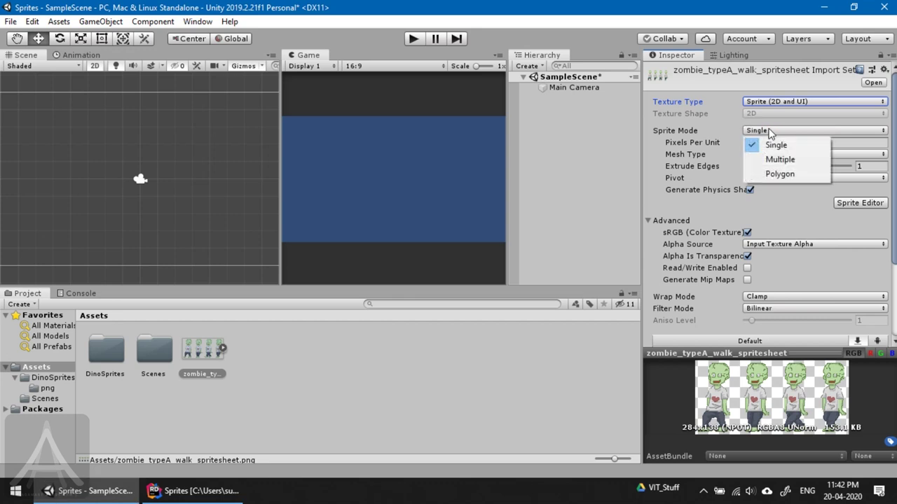
pyautogui.click(774, 159)
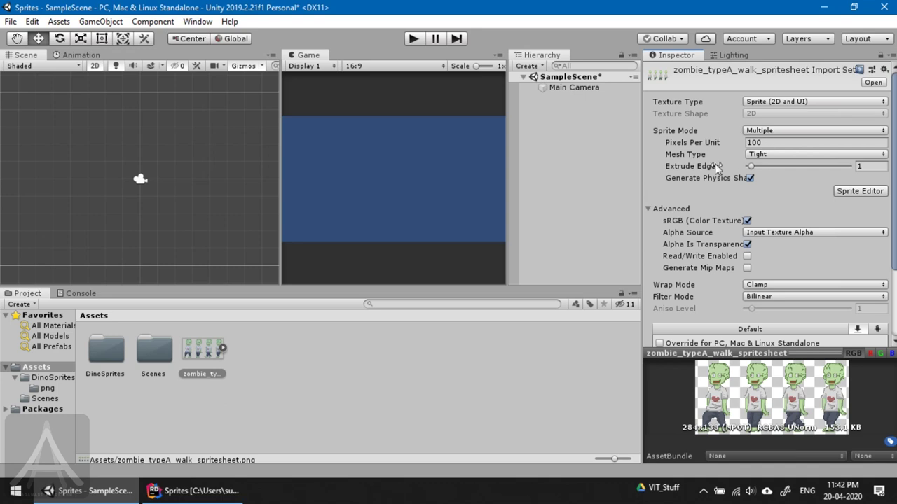
pyautogui.scroll(-3, 816, 153)
pyautogui.scroll(-2, 895, 180)
pyautogui.scroll(-1, 894, 188)
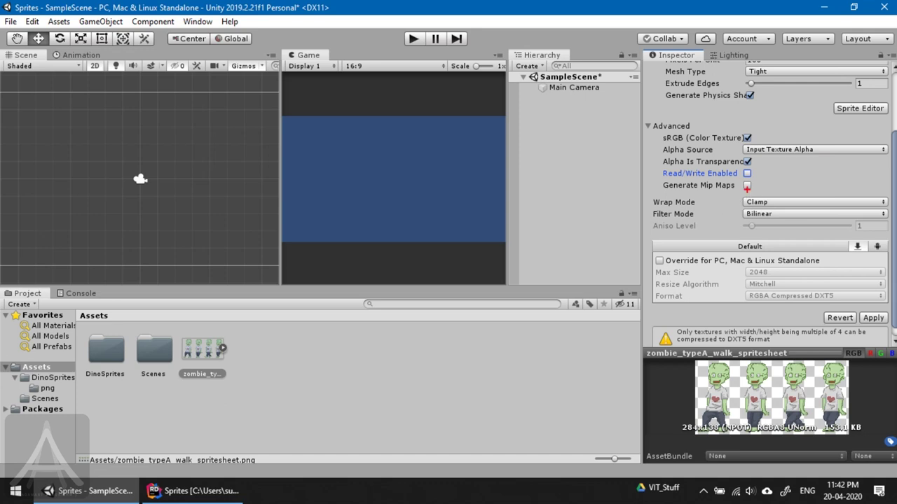
pyautogui.moveTo(682, 188)
pyautogui.mouseDown()
pyautogui.moveTo(662, 189)
pyautogui.moveTo(666, 209)
pyautogui.moveTo(769, 210)
pyautogui.moveTo(775, 199)
pyautogui.moveTo(705, 185)
pyautogui.moveTo(723, 178)
pyautogui.moveTo(759, 194)
pyautogui.mouseUp()
pyautogui.click(771, 201)
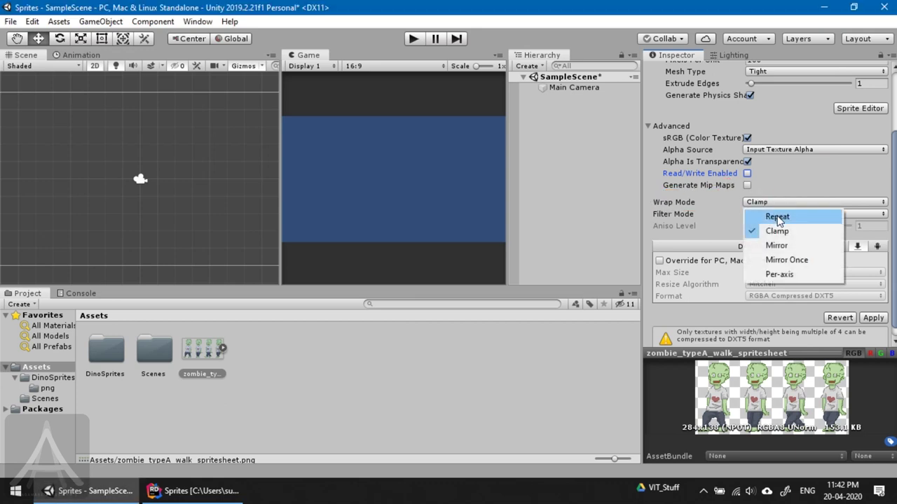
pyautogui.click(775, 217)
pyautogui.click(769, 204)
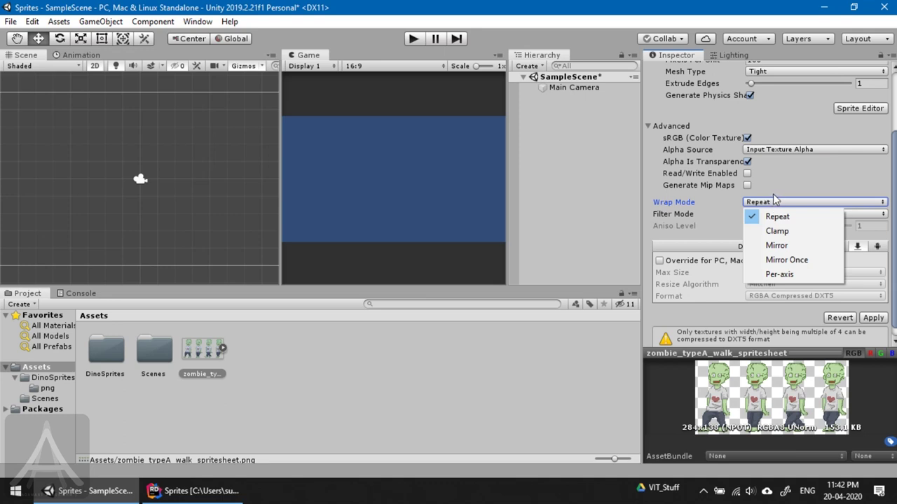
pyautogui.click(776, 231)
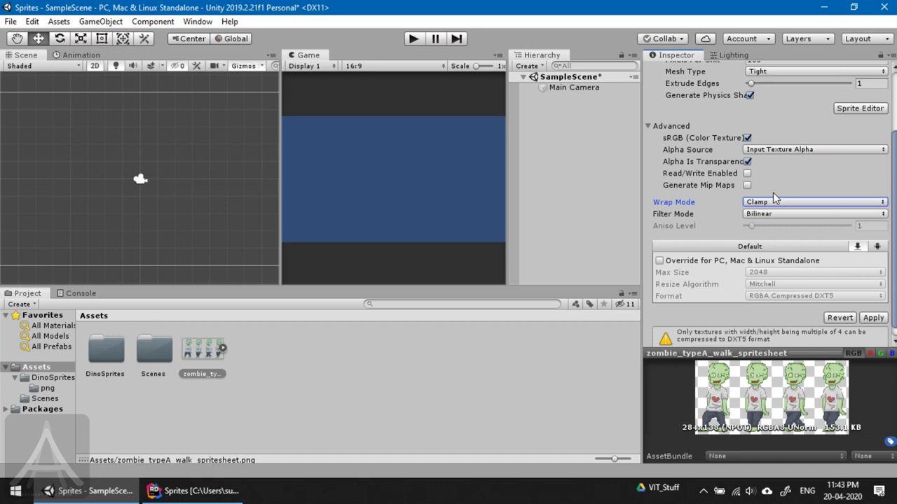
# Set Wrap Mode to Mirror, then switch it to Per-axis with U and V both Mirror.
pyautogui.click(769, 202)
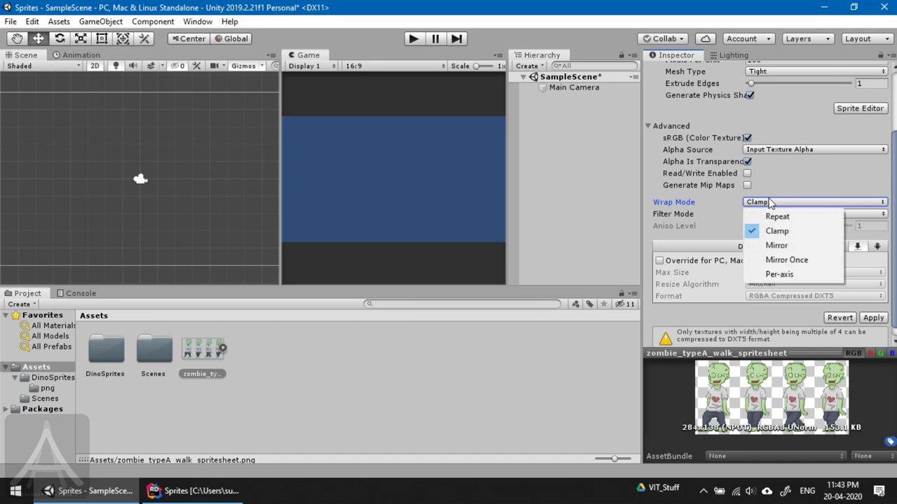
pyautogui.click(772, 246)
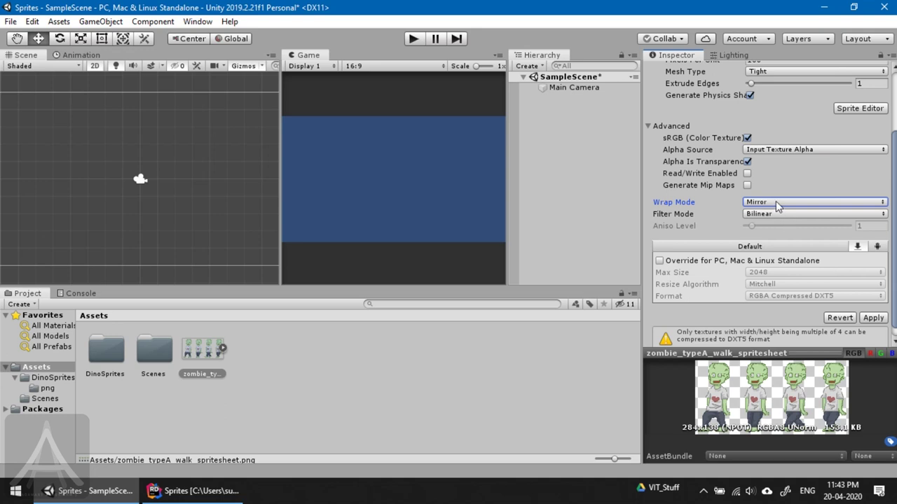
pyautogui.click(774, 203)
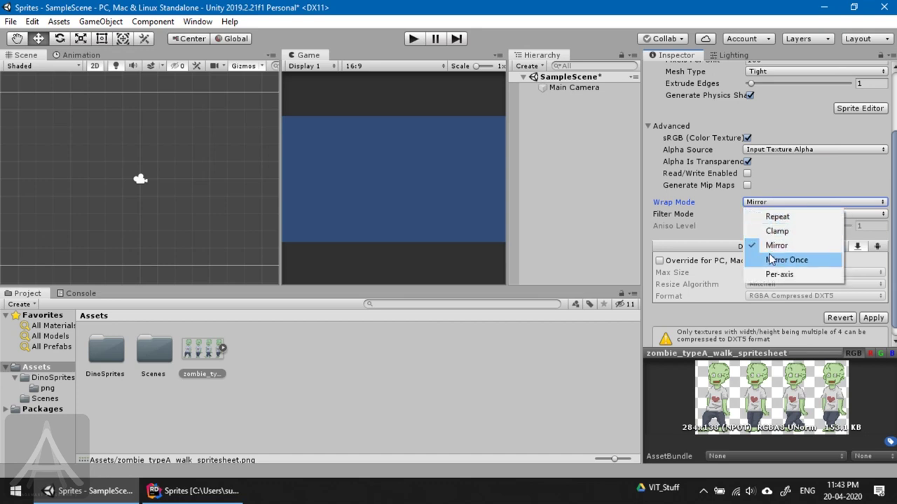
pyautogui.click(773, 188)
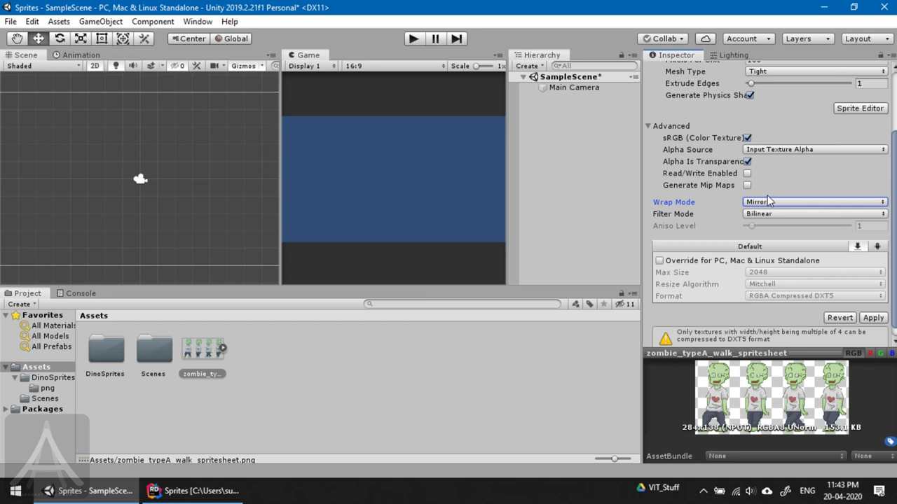
pyautogui.click(763, 204)
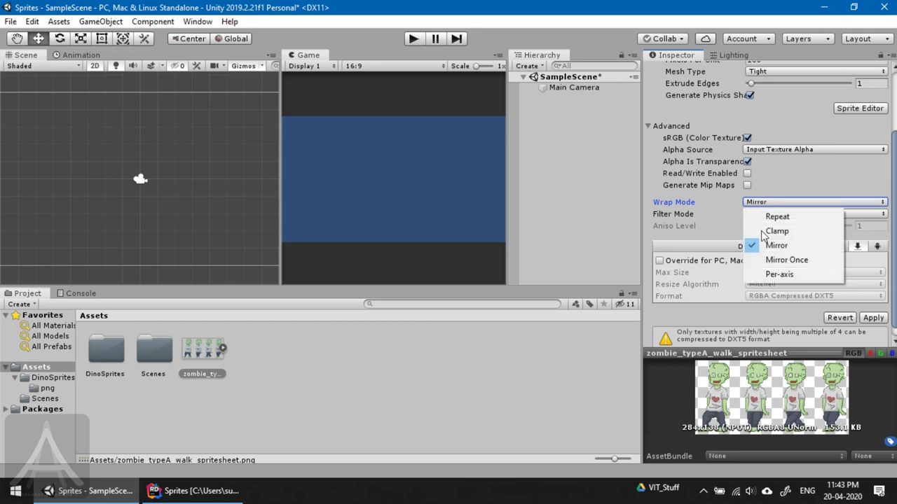
pyautogui.click(767, 274)
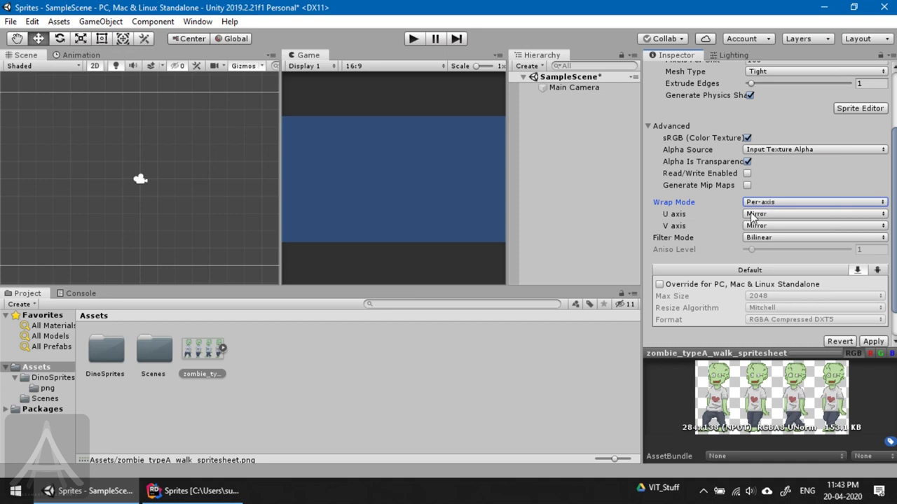
# Change the spritesheet's Wrap Mode from Per-axis back to Clamp.
pyautogui.click(768, 203)
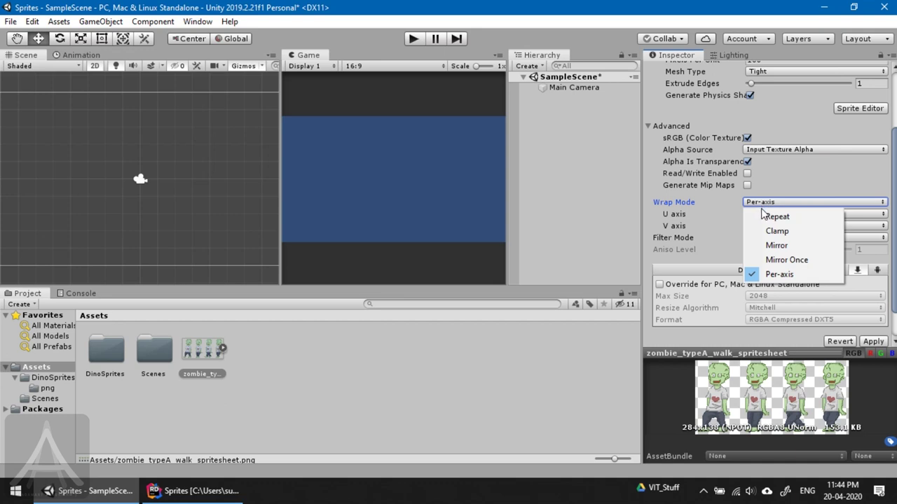
pyautogui.click(772, 231)
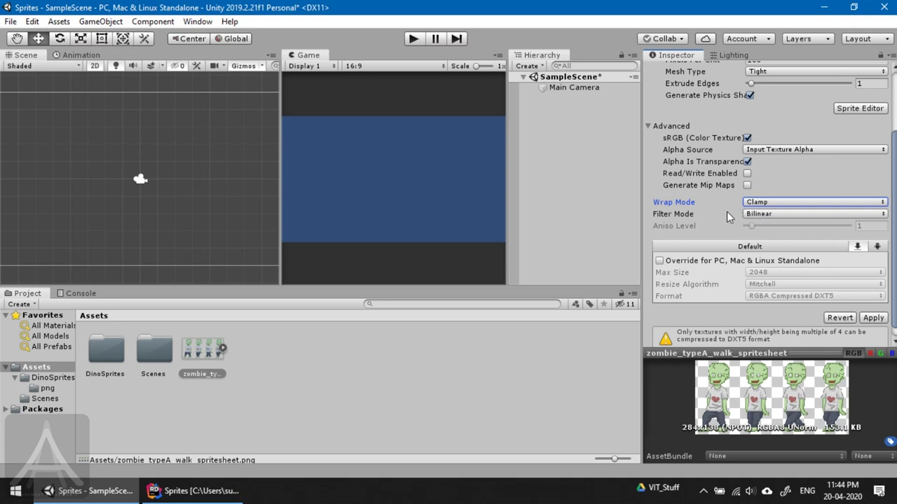
pyautogui.moveTo(663, 203)
pyautogui.mouseDown()
pyautogui.moveTo(694, 207)
pyautogui.moveTo(657, 225)
pyautogui.moveTo(699, 226)
pyautogui.moveTo(695, 208)
pyautogui.mouseUp()
pyautogui.moveTo(710, 215); pyautogui.dragTo(730, 213)
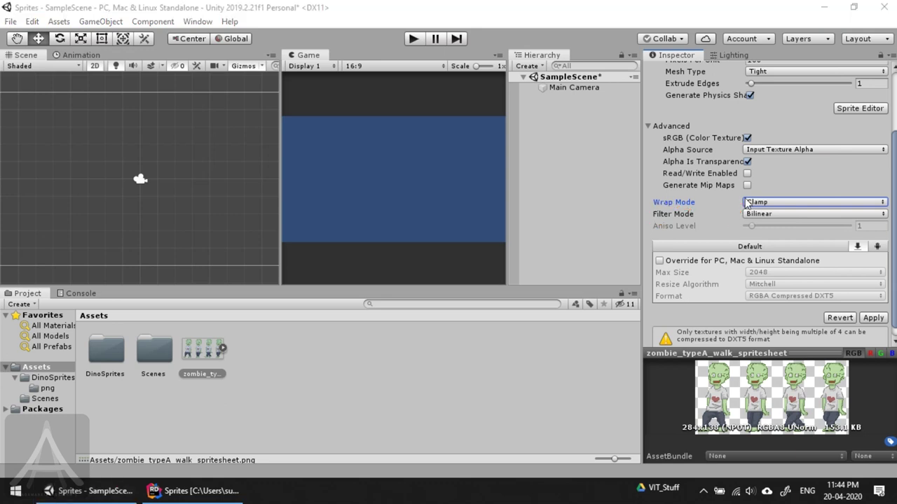
# Try the Point, Bilinear and Trilinear filter modes, settling on Point (no filter).
pyautogui.click(771, 214)
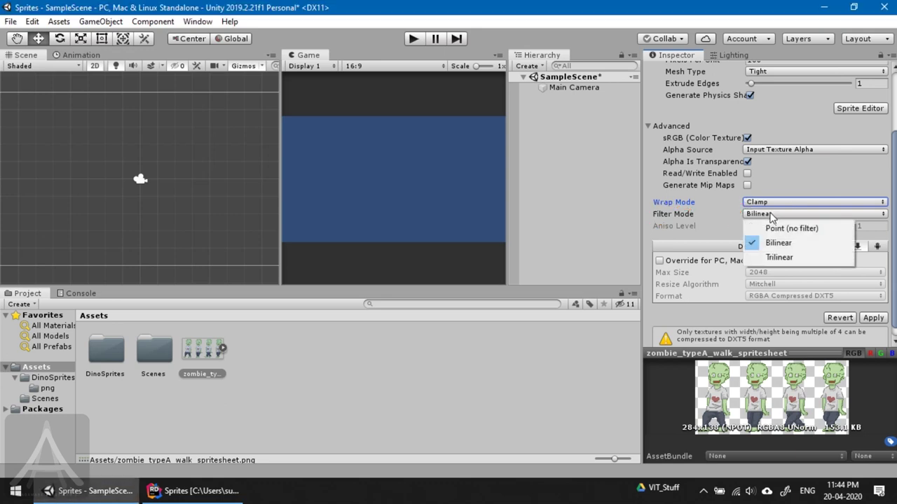
pyautogui.click(785, 229)
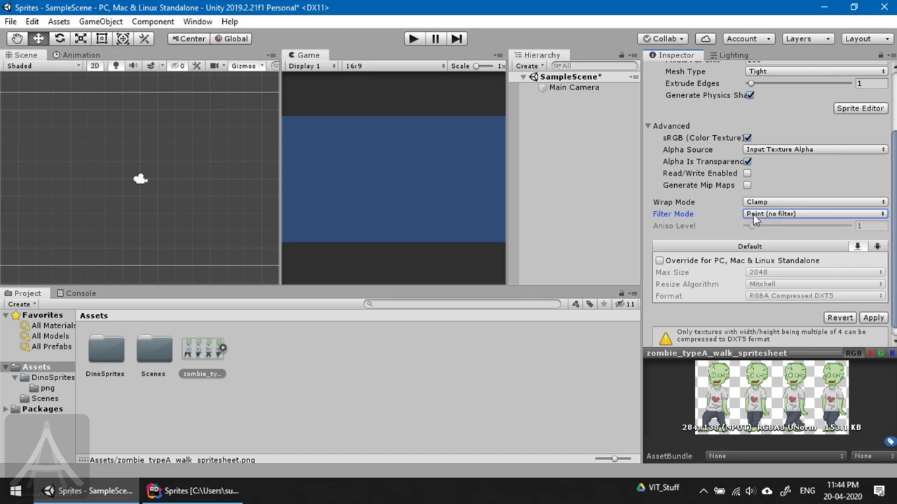
pyautogui.click(753, 218)
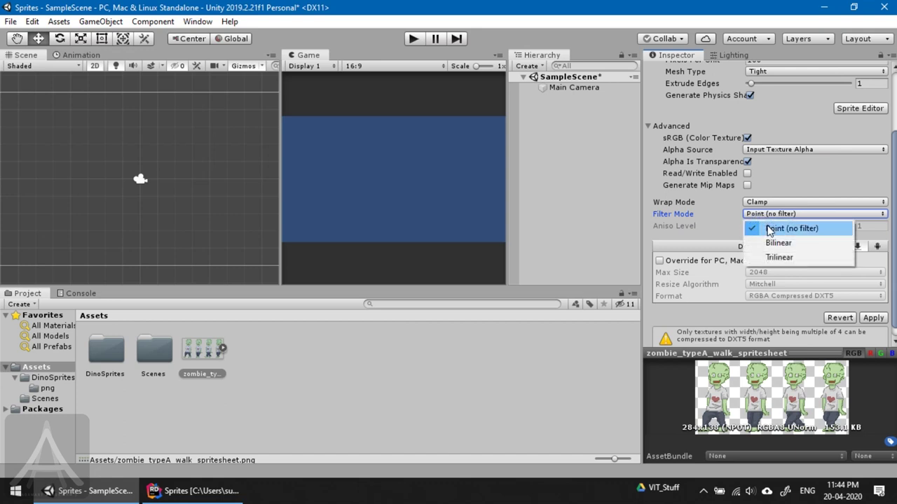
pyautogui.click(769, 230)
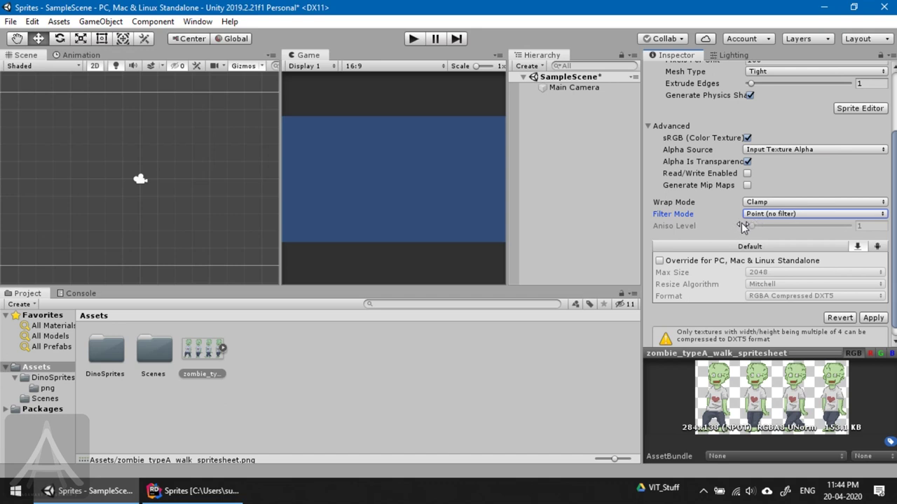
pyautogui.click(760, 218)
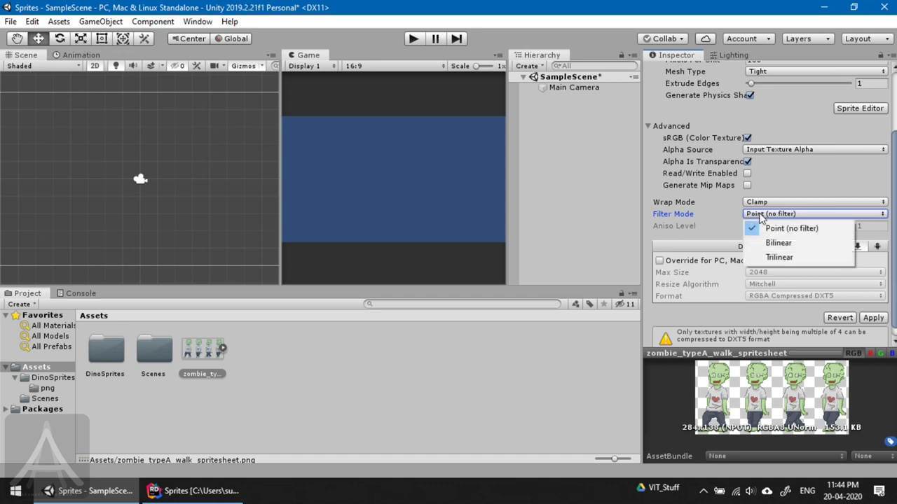
pyautogui.click(770, 230)
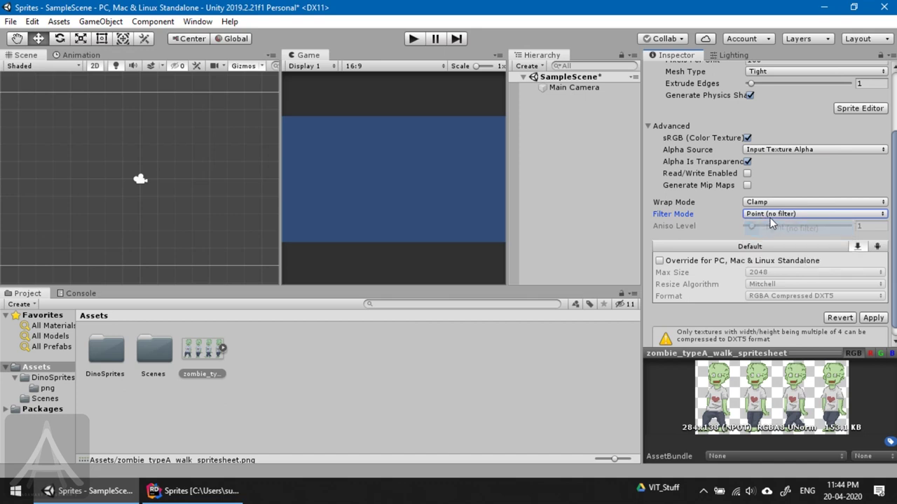
pyautogui.click(769, 216)
pyautogui.click(767, 243)
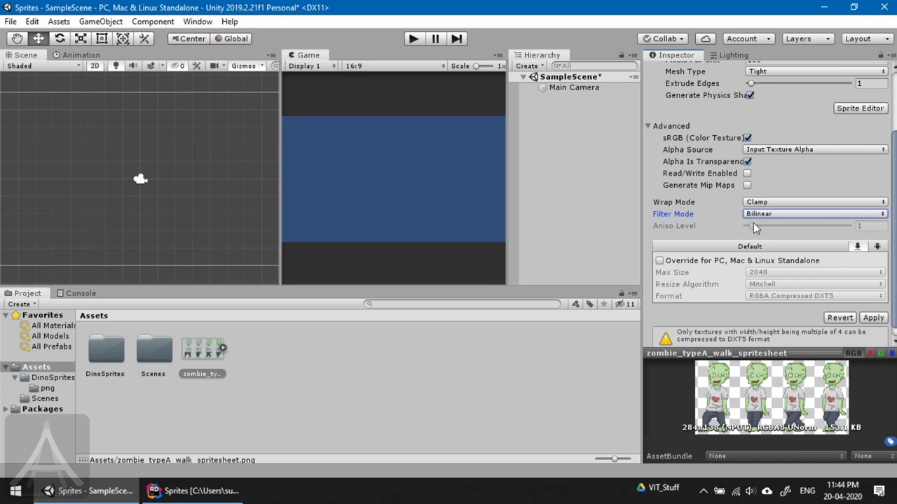
pyautogui.click(757, 217)
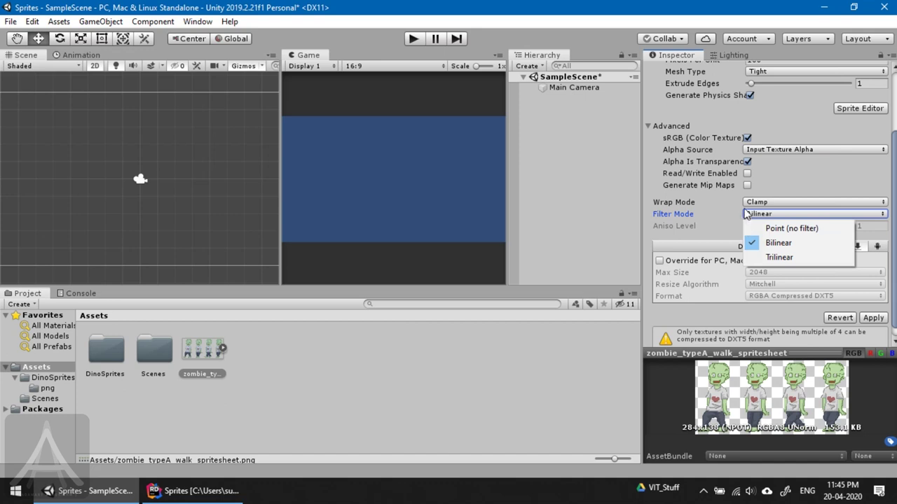
pyautogui.click(777, 257)
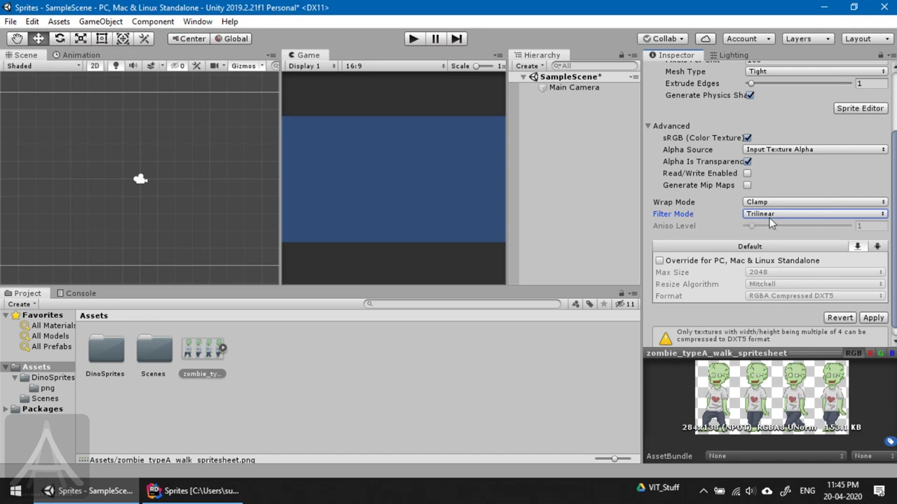
pyautogui.click(773, 214)
pyautogui.click(773, 229)
# Apply the new import settings and open the spritesheet in the Sprite Editor.
pyautogui.click(871, 318)
pyautogui.scroll(3, 895, 280)
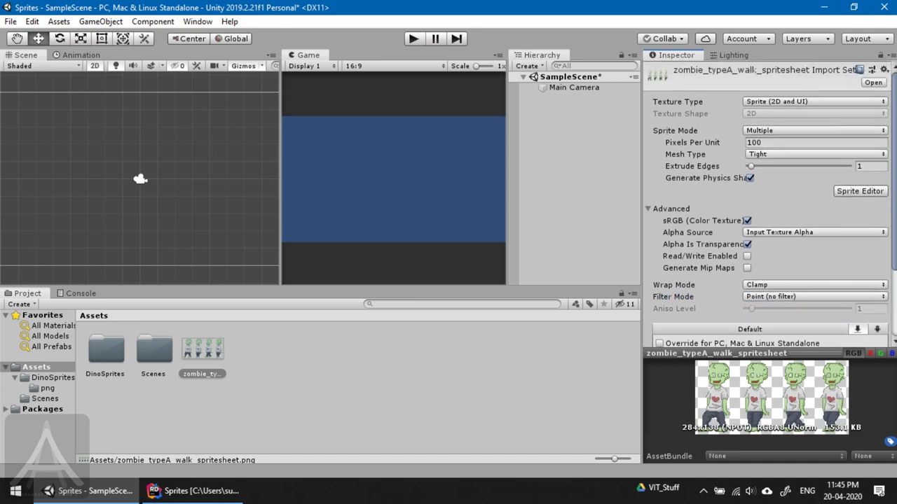
pyautogui.click(846, 192)
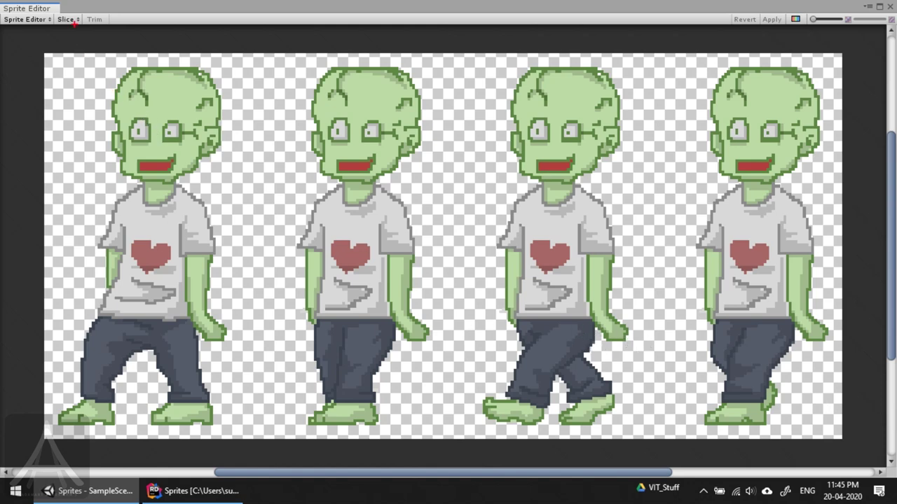
# Bring the Unity window into focus with the Sprite Editor's Slice options showing.
pyautogui.click(67, 19)
# Open the Slice options and review the Automatic slice type.
pyautogui.click(73, 20)
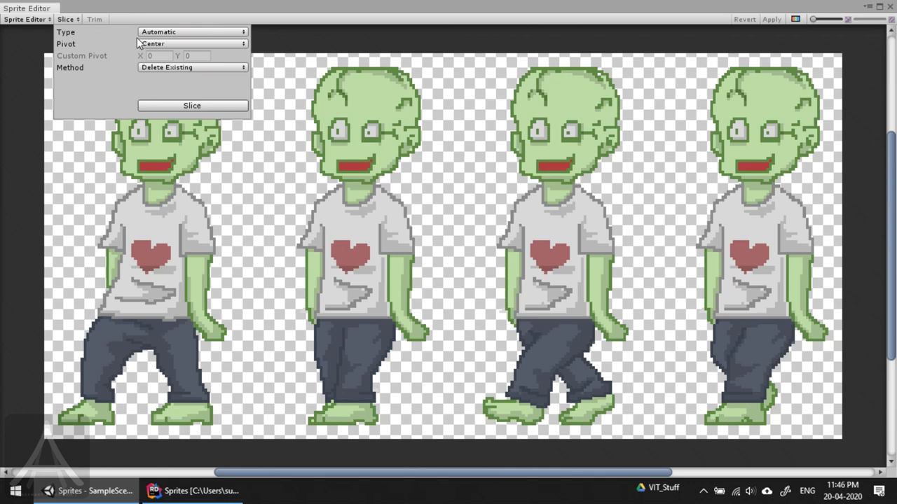
pyautogui.click(150, 32)
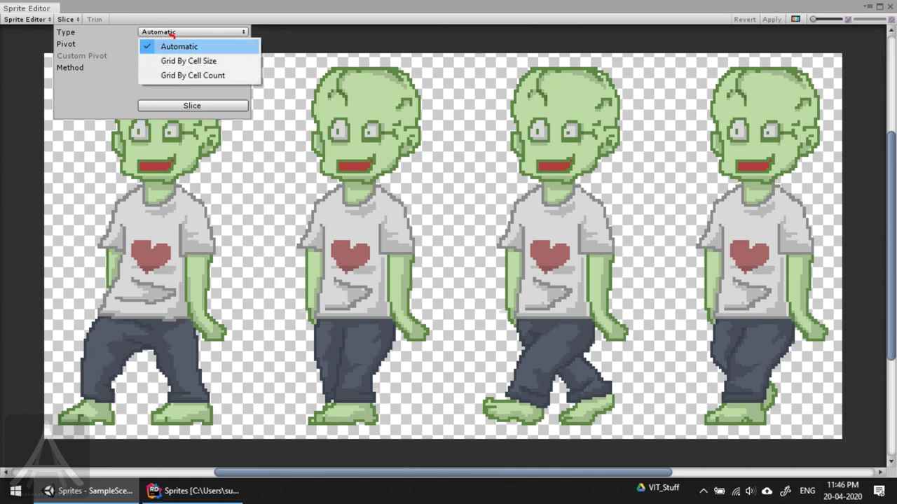
pyautogui.moveTo(154, 45)
pyautogui.mouseDown()
pyautogui.moveTo(200, 42)
pyautogui.moveTo(231, 48)
pyautogui.mouseUp()
# Drag over the spritesheet frames, undo the last change, and dismiss the Slice options.
pyautogui.moveTo(302, 56); pyautogui.dragTo(271, 478)
pyautogui.moveTo(309, 59)
pyautogui.mouseDown()
pyautogui.moveTo(447, 70)
pyautogui.moveTo(382, 423)
pyautogui.moveTo(306, 413)
pyautogui.mouseUp()
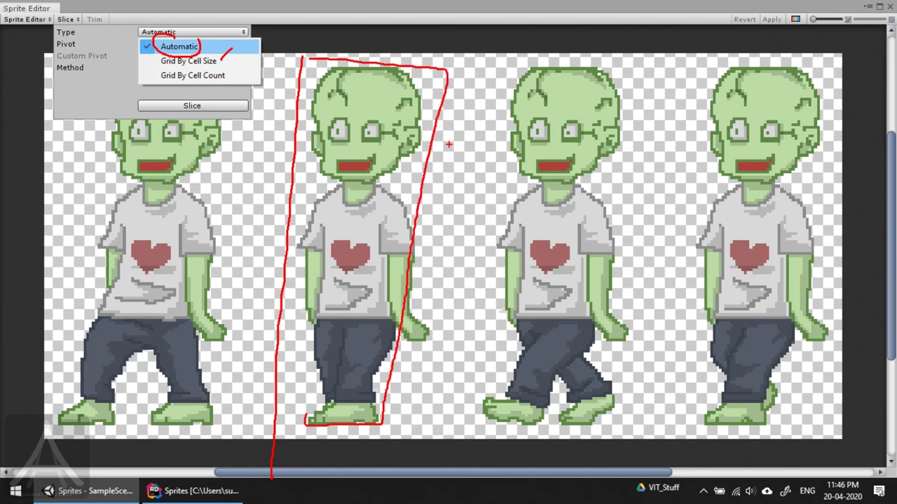
pyautogui.moveTo(447, 145)
pyautogui.mouseDown()
pyautogui.moveTo(446, 163)
pyautogui.moveTo(462, 159)
pyautogui.mouseUp()
pyautogui.moveTo(470, 139); pyautogui.dragTo(463, 157)
pyautogui.moveTo(474, 143); pyautogui.dragTo(482, 142)
pyautogui.moveTo(479, 138); pyautogui.dragTo(479, 147)
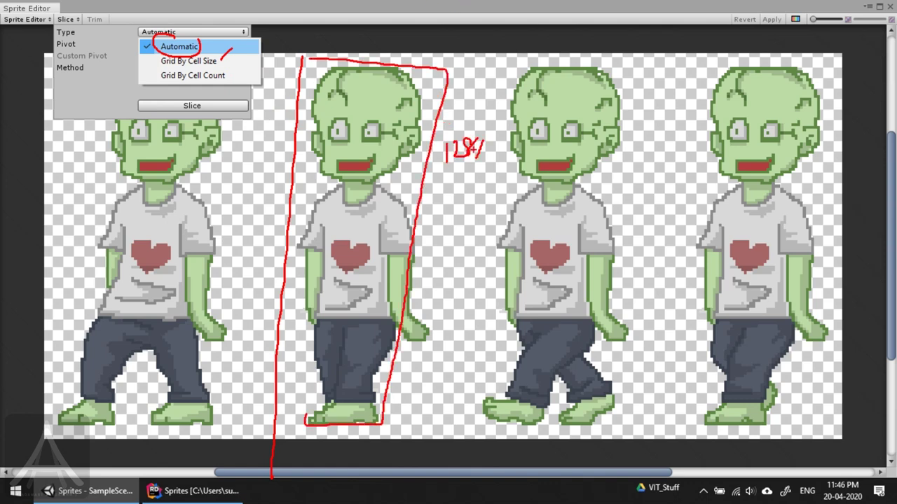
pyautogui.moveTo(493, 142)
pyautogui.mouseDown()
pyautogui.moveTo(480, 156)
pyautogui.moveTo(521, 147)
pyautogui.mouseUp()
pyautogui.moveTo(452, 158); pyautogui.dragTo(449, 167)
pyautogui.hotkey('ctrl', 'z')
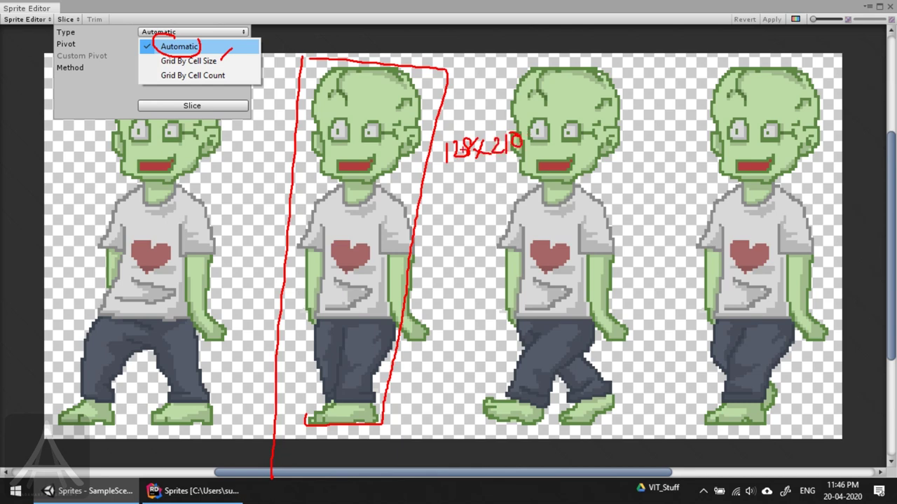
pyautogui.moveTo(511, 45)
pyautogui.mouseDown()
pyautogui.moveTo(485, 424)
pyautogui.moveTo(597, 308)
pyautogui.moveTo(625, 306)
pyautogui.mouseUp()
pyautogui.moveTo(632, 291)
pyautogui.mouseDown()
pyautogui.moveTo(629, 302)
pyautogui.moveTo(642, 307)
pyautogui.moveTo(691, 299)
pyautogui.mouseUp()
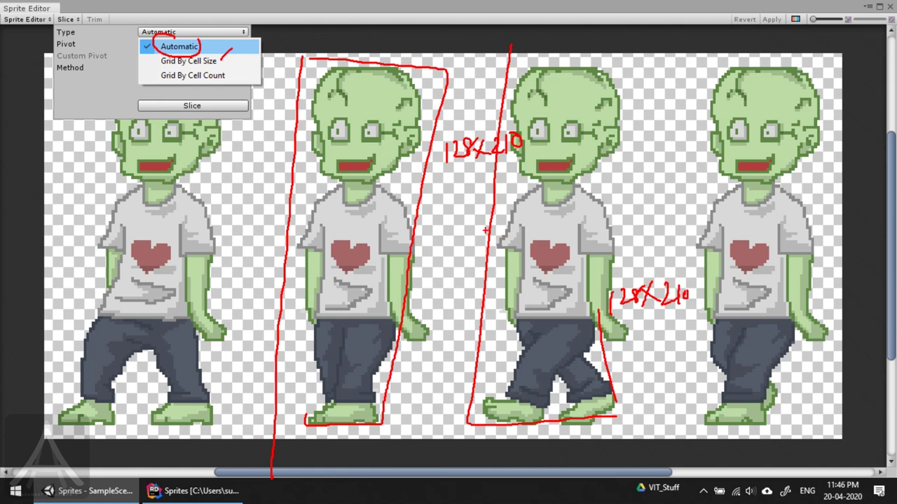
pyautogui.press('Escape')
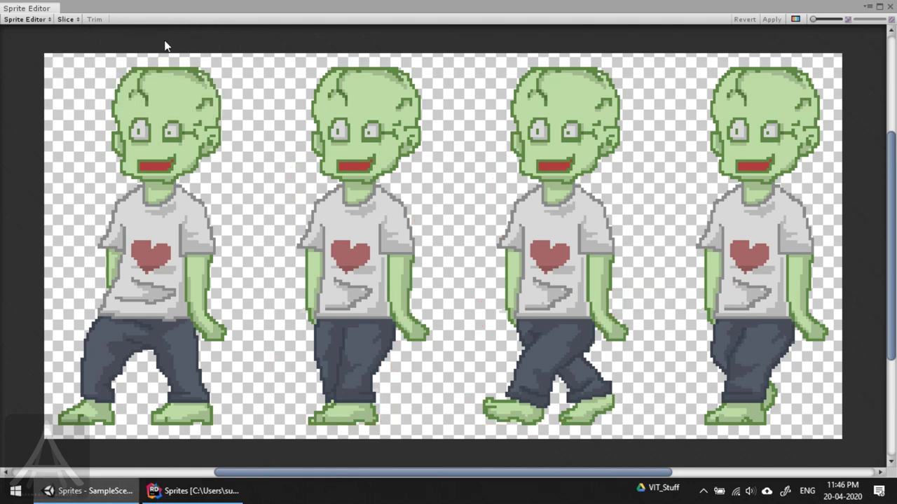
# Change the slice Type to Grid By Cell Size, then to Grid By Cell Count.
pyautogui.click(67, 21)
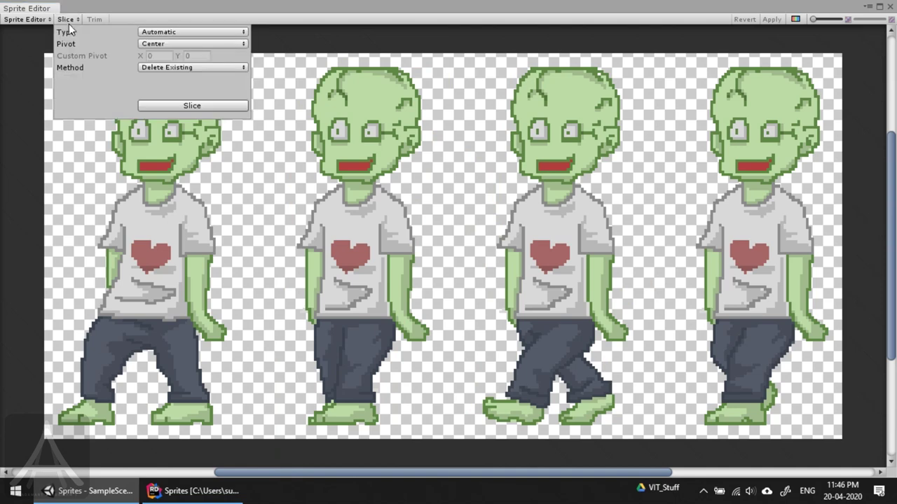
pyautogui.click(158, 31)
pyautogui.click(168, 60)
pyautogui.click(153, 44)
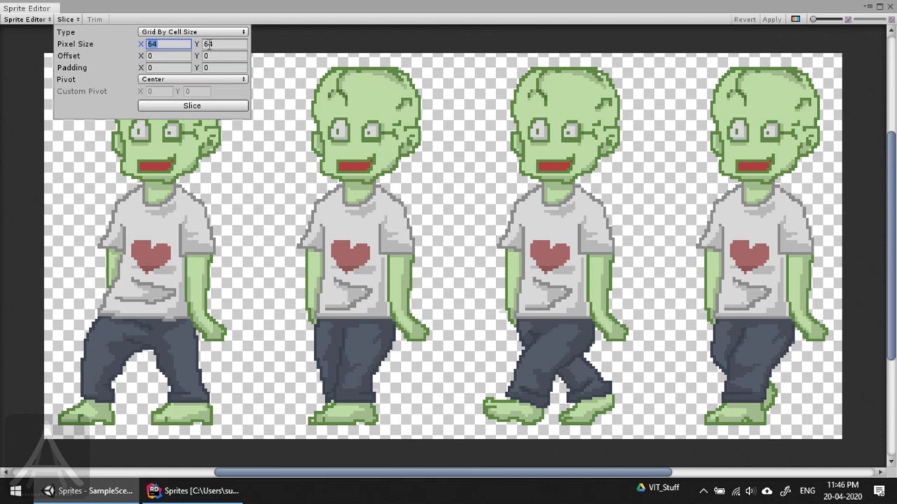
pyautogui.click(166, 32)
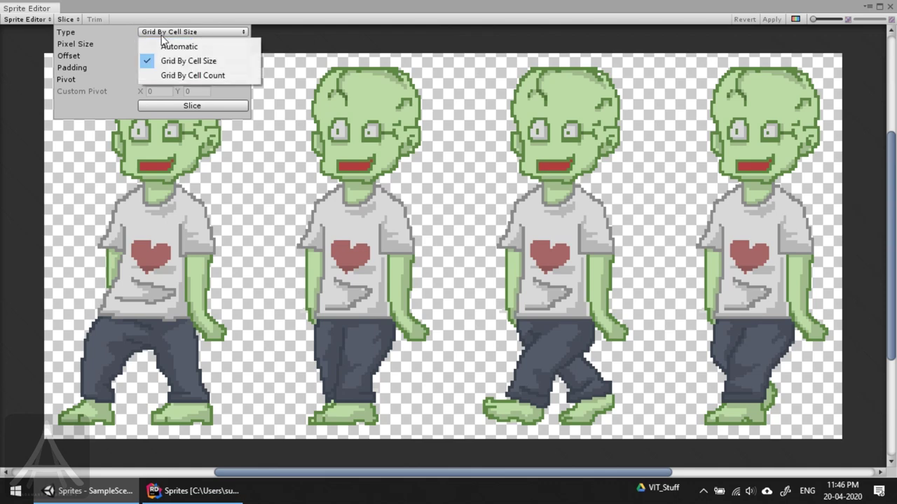
pyautogui.click(173, 76)
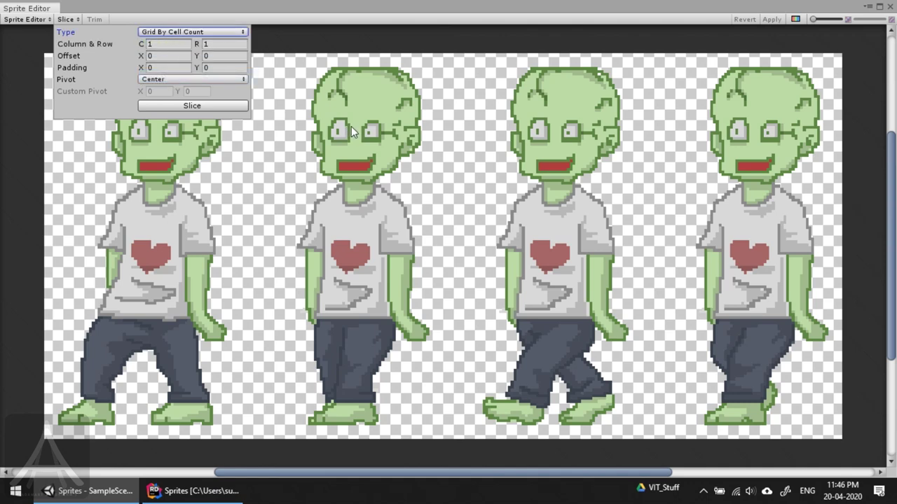
# Drag across the spritesheet frames, close the Slice panel, then reopen it with its Type list.
pyautogui.moveTo(330, 125); pyautogui.dragTo(341, 296)
pyautogui.moveTo(331, 144)
pyautogui.mouseDown()
pyautogui.moveTo(429, 131)
pyautogui.moveTo(421, 300)
pyautogui.mouseUp()
pyautogui.moveTo(339, 168); pyautogui.dragTo(430, 162)
pyautogui.moveTo(350, 195); pyautogui.dragTo(430, 190)
pyautogui.moveTo(346, 231); pyautogui.dragTo(425, 224)
pyautogui.moveTo(357, 262); pyautogui.dragTo(454, 245)
pyautogui.moveTo(348, 186); pyautogui.dragTo(360, 279)
pyautogui.moveTo(369, 147); pyautogui.dragTo(382, 257)
pyautogui.moveTo(403, 152); pyautogui.dragTo(412, 252)
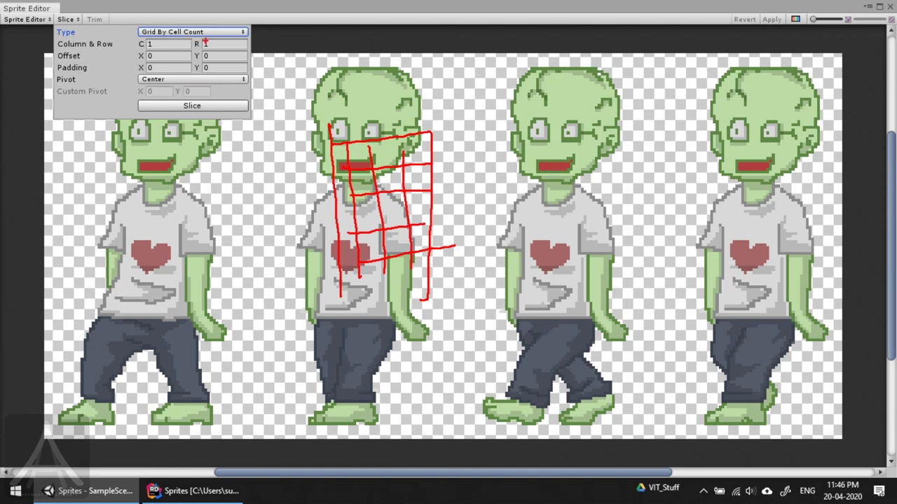
pyautogui.press('Escape')
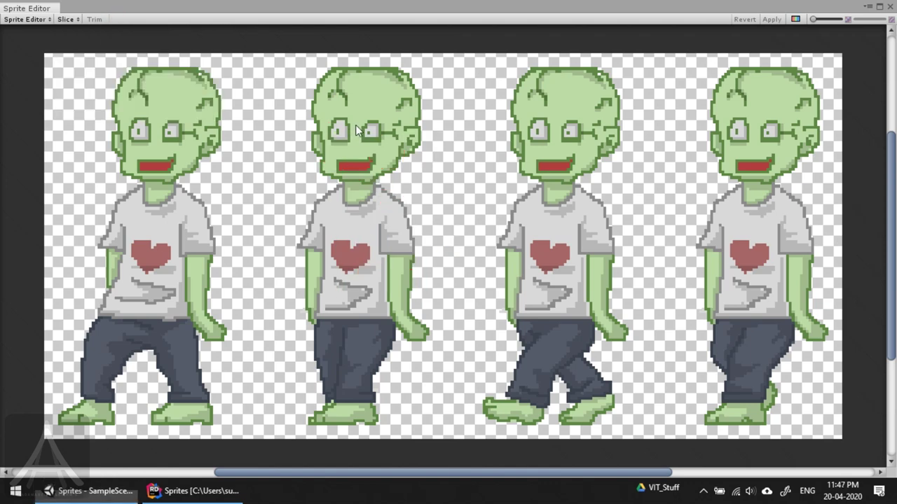
pyautogui.click(69, 19)
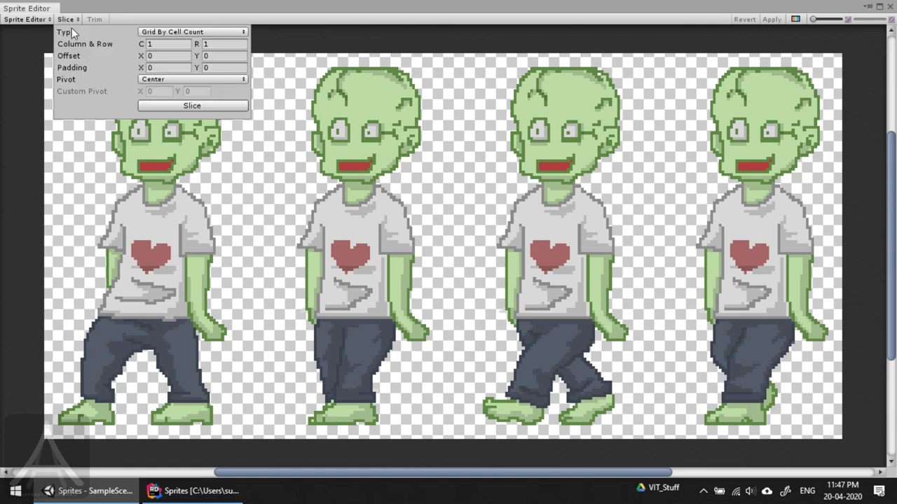
pyautogui.click(150, 34)
# Set the zombie sheet's slicing to Automatic with Center pivot and Delete Existing, then slice.
pyautogui.click(169, 46)
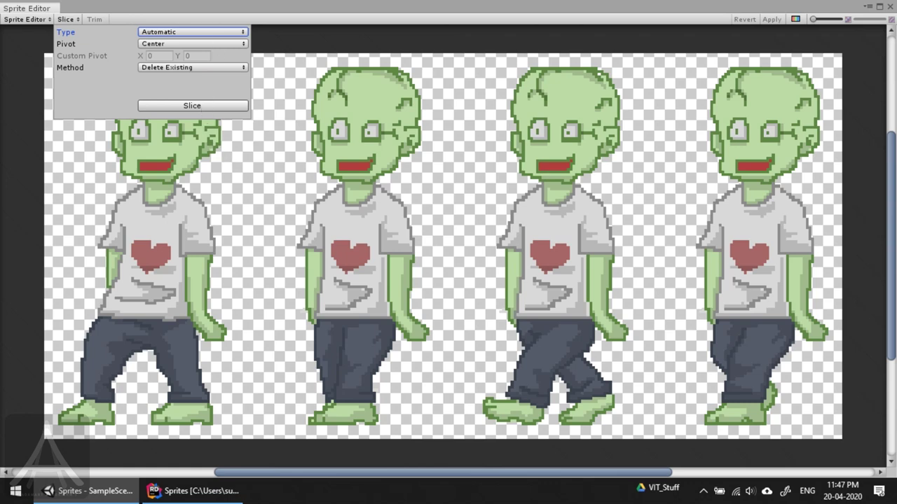
pyautogui.moveTo(256, 157)
pyautogui.mouseDown()
pyautogui.moveTo(247, 218)
pyautogui.moveTo(247, 297)
pyautogui.moveTo(256, 306)
pyautogui.mouseUp()
pyautogui.moveTo(291, 52)
pyautogui.mouseDown()
pyautogui.moveTo(305, 231)
pyautogui.moveTo(285, 371)
pyautogui.mouseUp()
pyautogui.moveTo(289, 52)
pyautogui.mouseDown()
pyautogui.moveTo(443, 32)
pyautogui.moveTo(439, 125)
pyautogui.mouseUp()
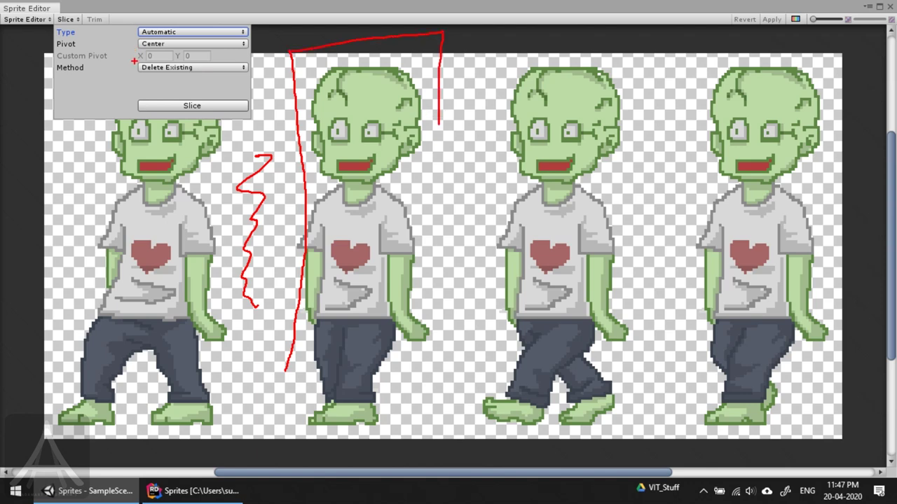
pyautogui.press('Escape')
pyautogui.click(70, 20)
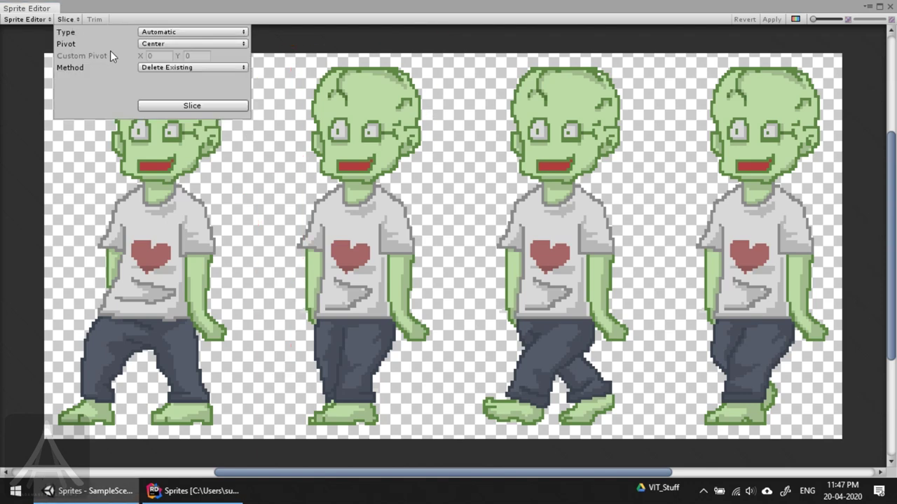
pyautogui.click(152, 44)
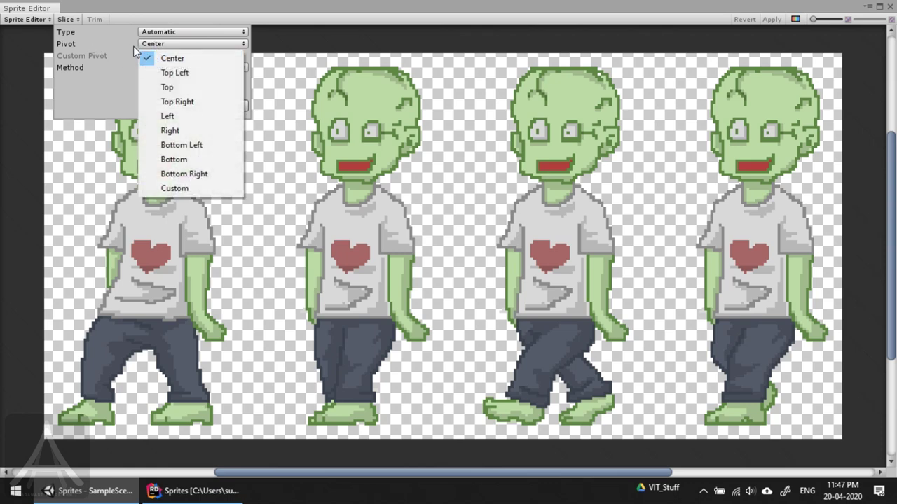
pyautogui.click(118, 44)
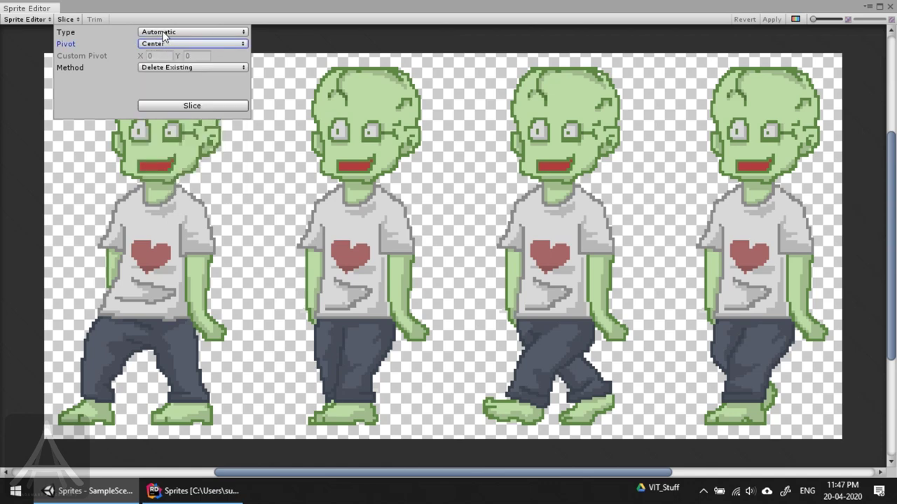
pyautogui.click(171, 105)
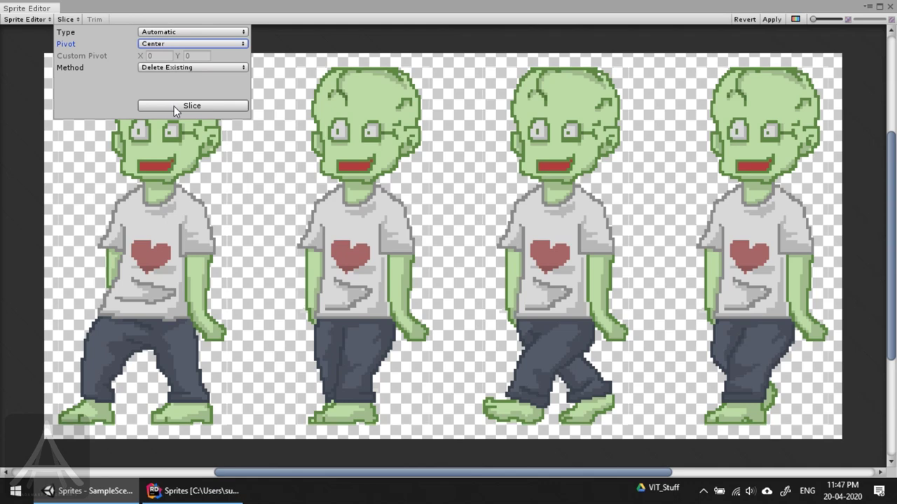
pyautogui.click(273, 50)
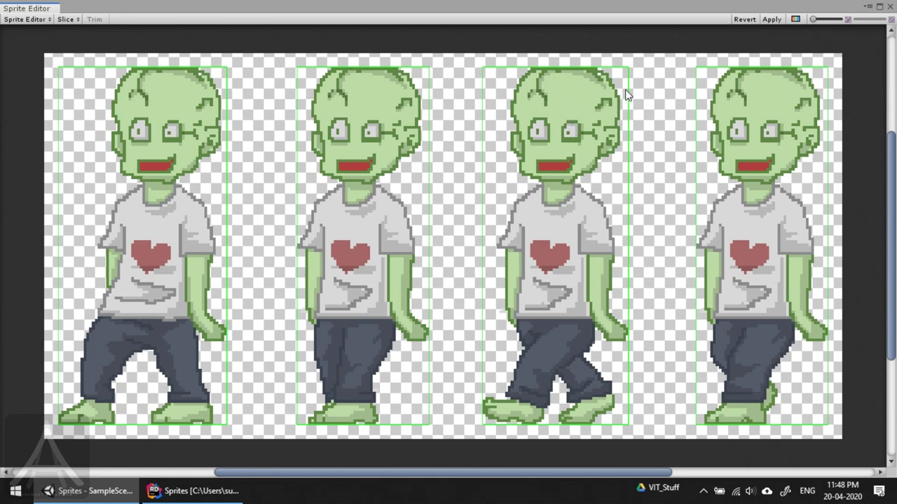
pyautogui.hotkey('ctrl', 'z')
pyautogui.hotkey('ctrl', 'y')
pyautogui.hotkey('ctrl', 'z')
pyautogui.hotkey('ctrl', 'z')
pyautogui.hotkey('ctrl', 'y')
pyautogui.hotkey('ctrl', 'z')
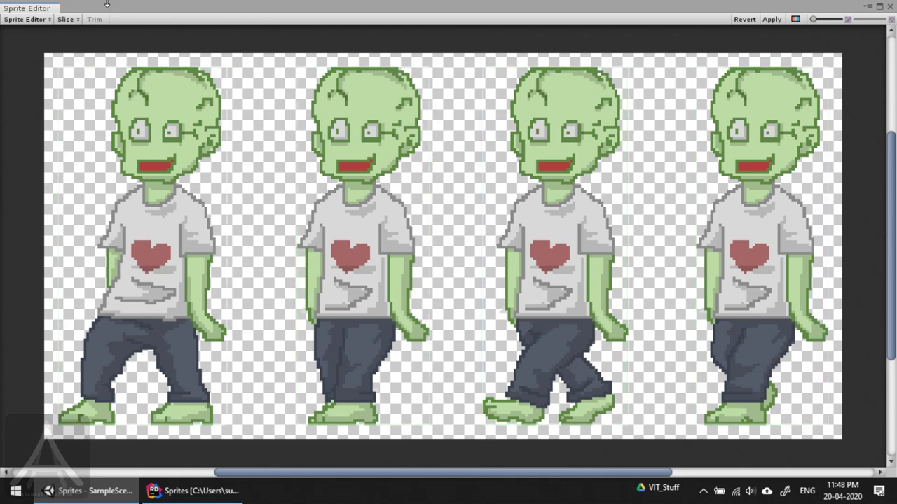
pyautogui.click(65, 20)
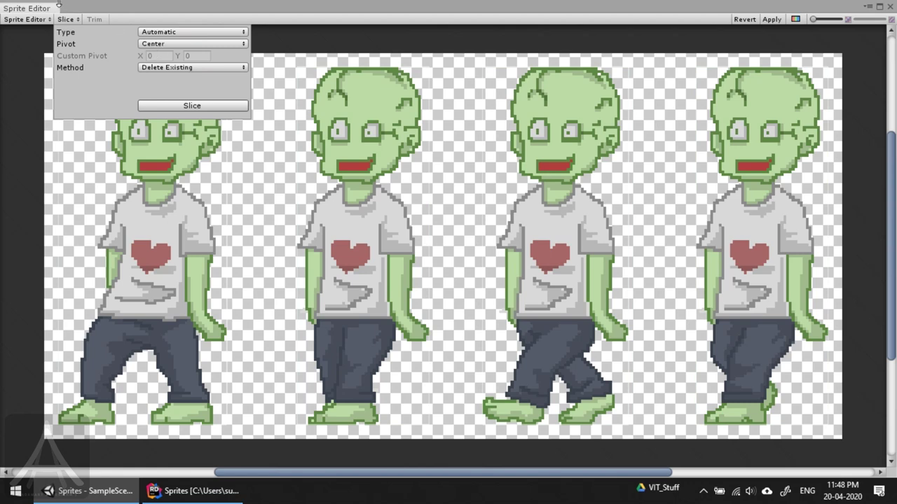
pyautogui.click(92, 12)
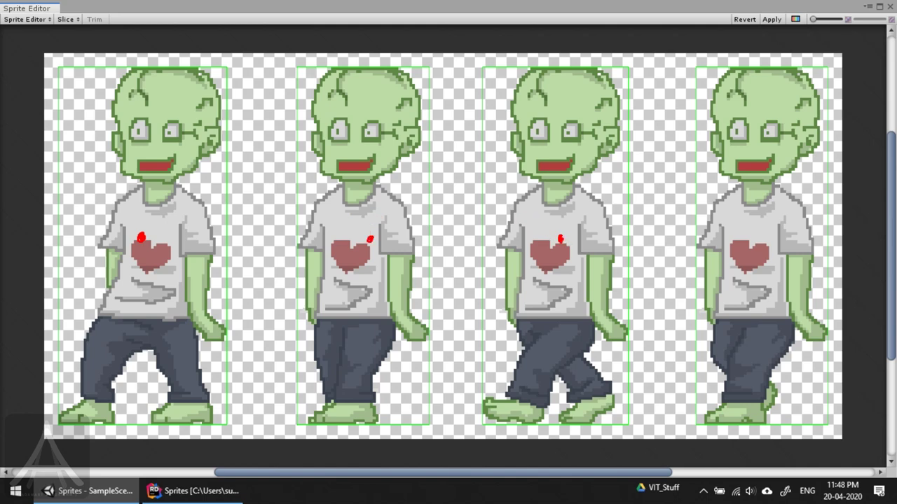
pyautogui.press('Escape')
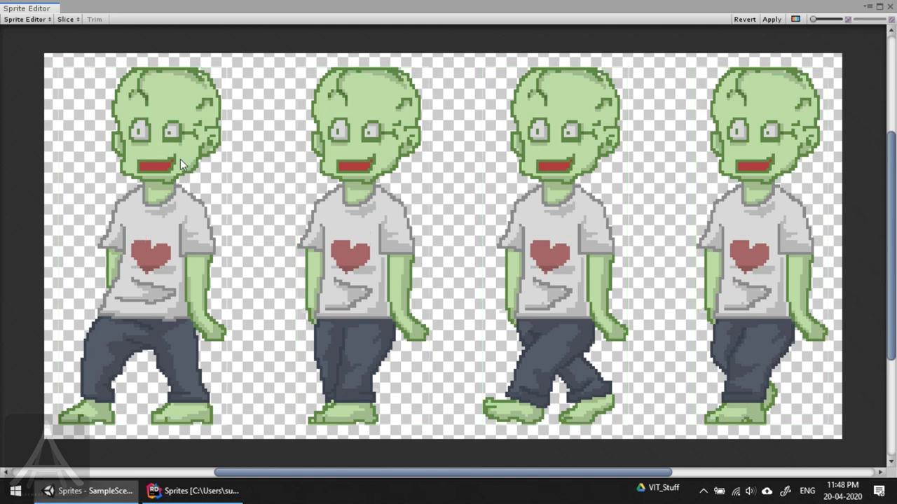
# Slice the zombie walk sheet automatically with the pivot set to Top Left.
pyautogui.click(67, 18)
pyautogui.click(146, 44)
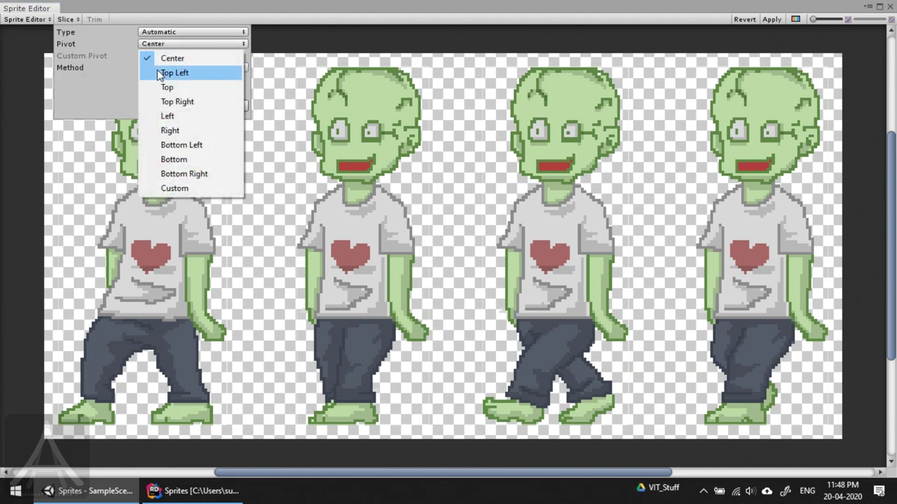
pyautogui.click(157, 72)
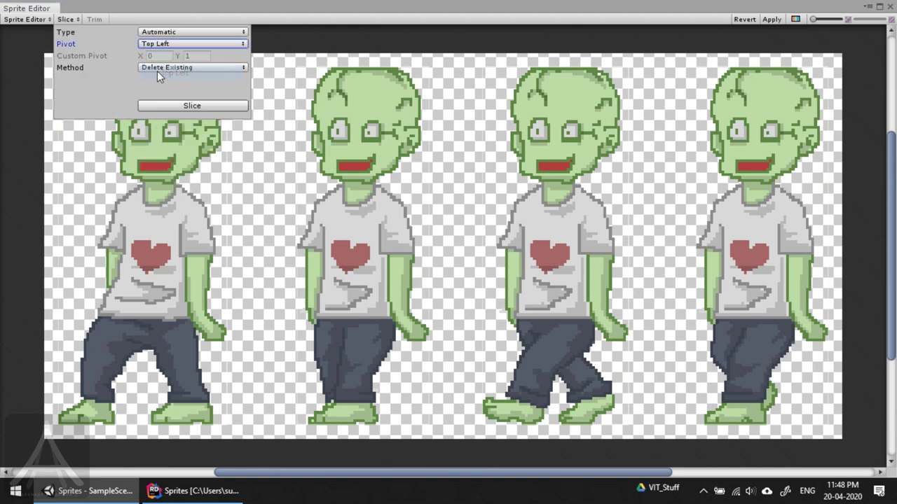
pyautogui.click(152, 107)
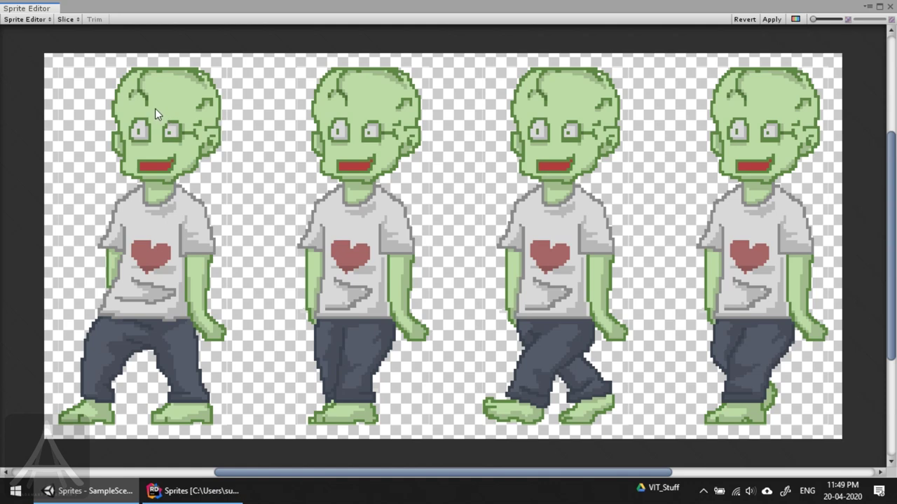
# Mark the top-left pivot points on the first zombie frames, then reopen the Slice options.
pyautogui.moveTo(67, 75); pyautogui.dragTo(72, 74)
pyautogui.moveTo(308, 77)
pyautogui.mouseDown()
pyautogui.moveTo(305, 87)
pyautogui.moveTo(309, 76)
pyautogui.mouseUp()
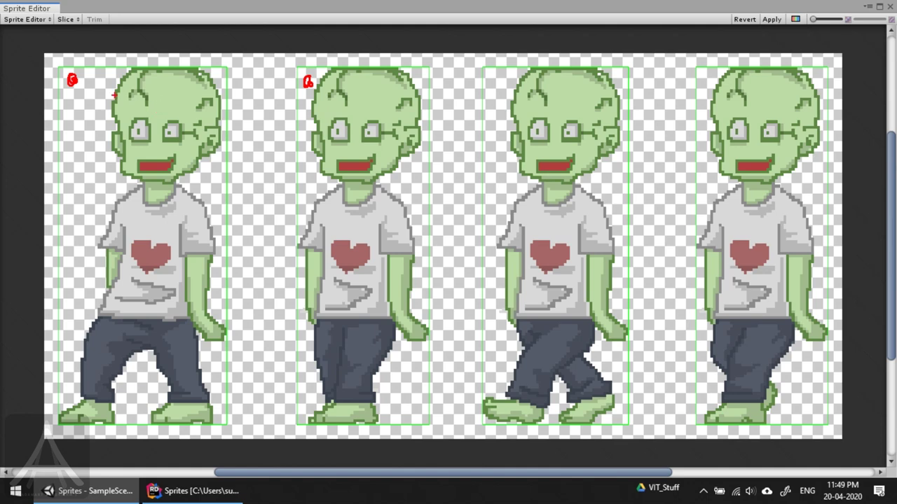
pyautogui.moveTo(102, 120)
pyautogui.mouseDown()
pyautogui.moveTo(122, 79)
pyautogui.moveTo(111, 68)
pyautogui.moveTo(131, 76)
pyautogui.mouseUp()
pyautogui.moveTo(72, 79)
pyautogui.mouseDown()
pyautogui.moveTo(73, 91)
pyautogui.moveTo(89, 87)
pyautogui.moveTo(67, 70)
pyautogui.moveTo(92, 84)
pyautogui.moveTo(95, 102)
pyautogui.mouseUp()
pyautogui.moveTo(105, 72); pyautogui.dragTo(110, 78)
pyautogui.press('Escape')
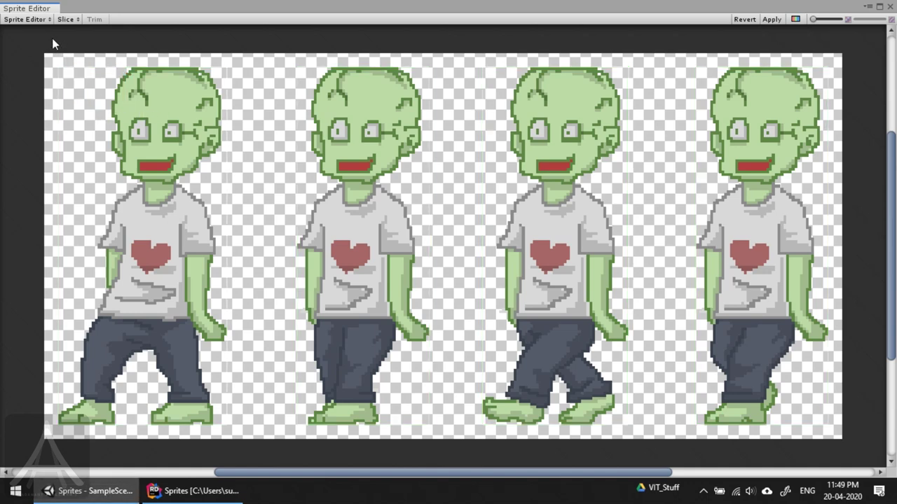
pyautogui.click(65, 20)
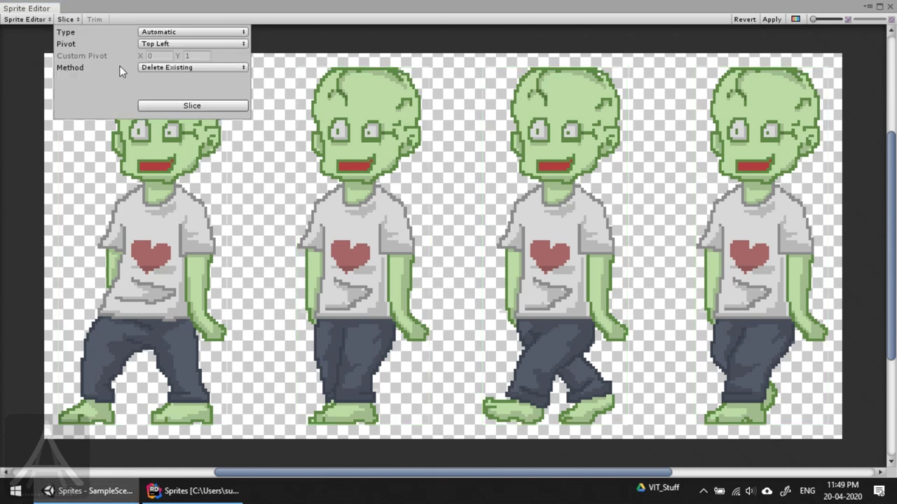
# Set the slice pivot back to Center.
pyautogui.click(154, 42)
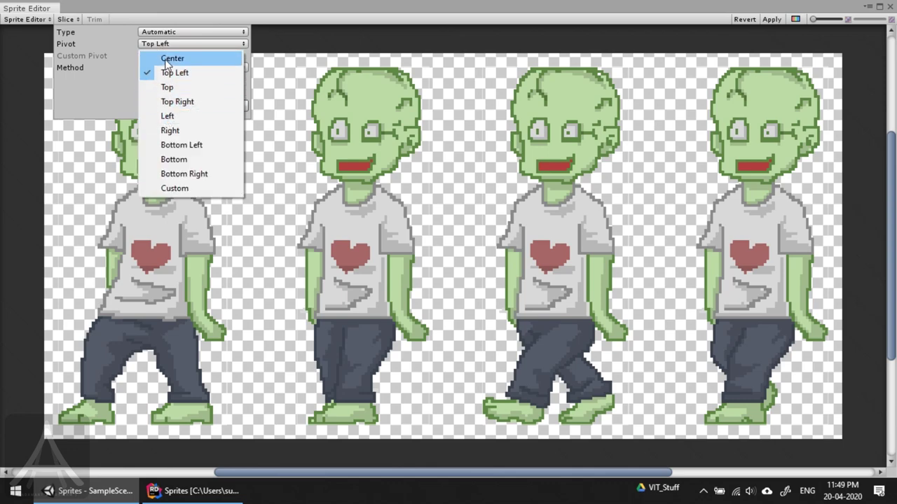
pyautogui.click(168, 58)
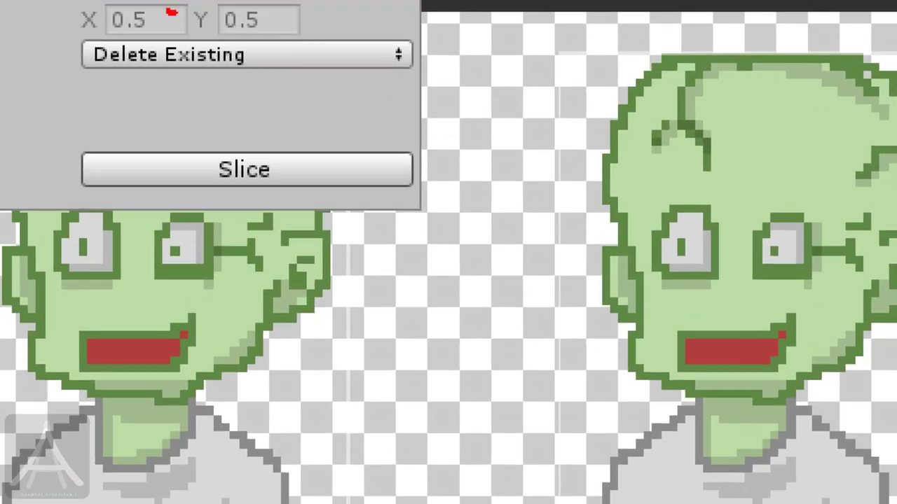
pyautogui.moveTo(168, 53); pyautogui.dragTo(217, 98)
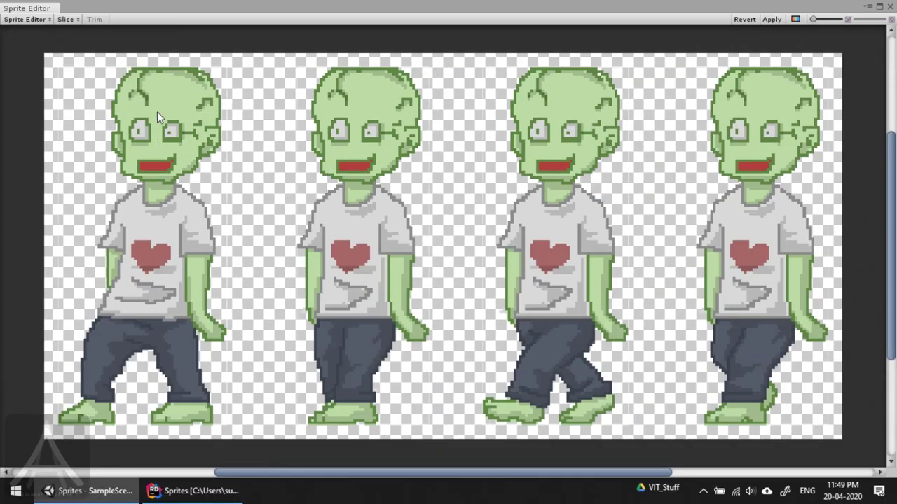
pyautogui.click(72, 21)
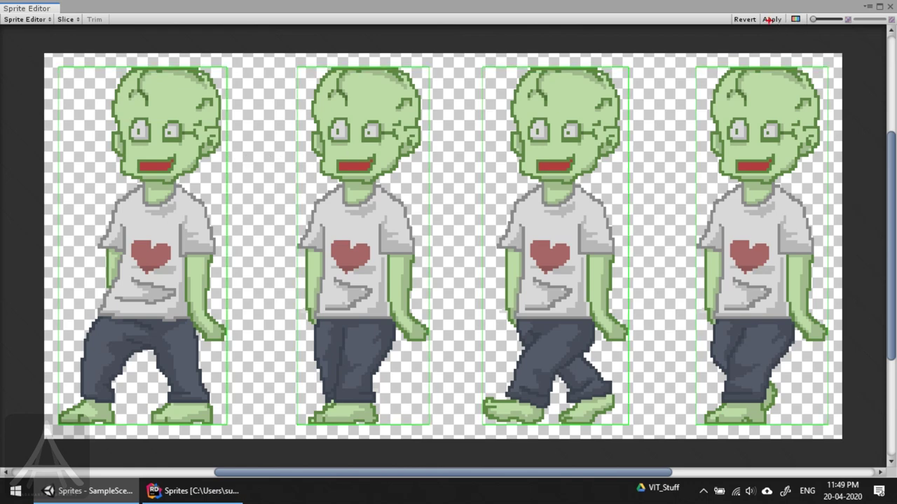
# Apply the four-frame slicing and close the Sprite Editor.
pyautogui.moveTo(770, 12)
pyautogui.mouseDown()
pyautogui.moveTo(781, 26)
pyautogui.moveTo(799, 21)
pyautogui.moveTo(778, 15)
pyautogui.moveTo(784, 22)
pyautogui.mouseUp()
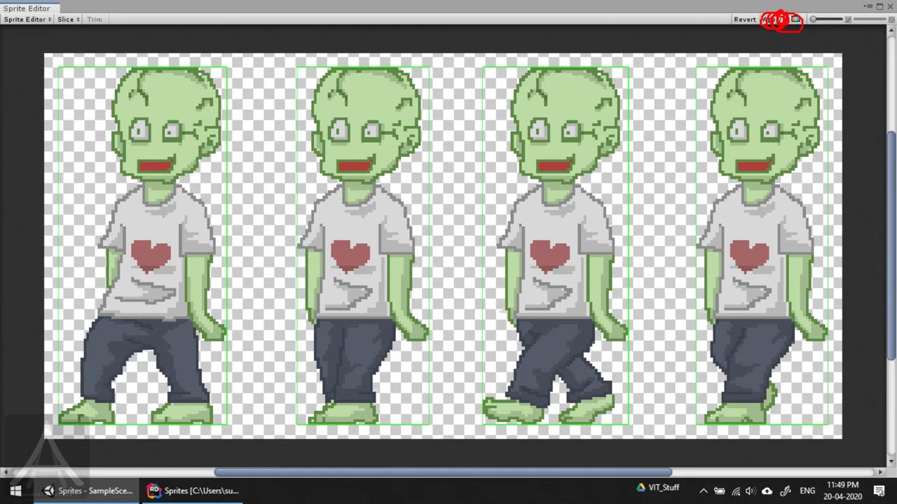
pyautogui.click(772, 20)
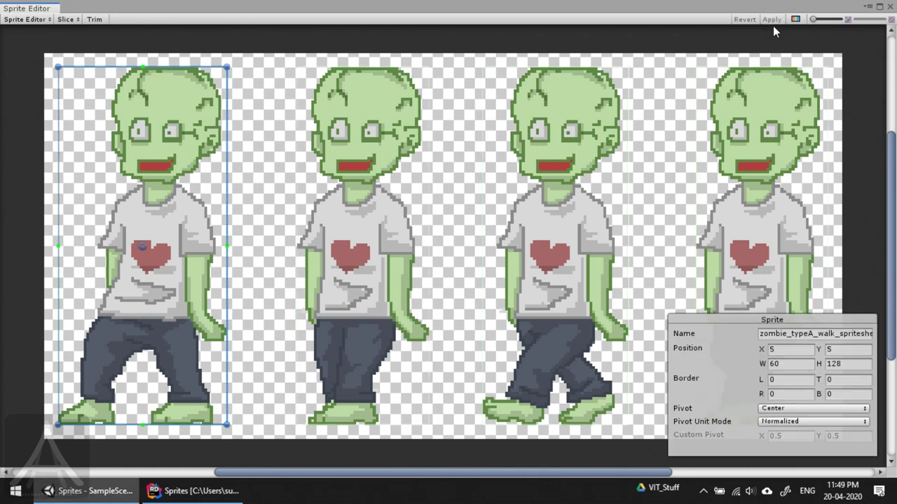
pyautogui.click(889, 6)
# Expand the zombie spritesheet in Assets to show its four sliced sprites.
pyautogui.click(141, 431)
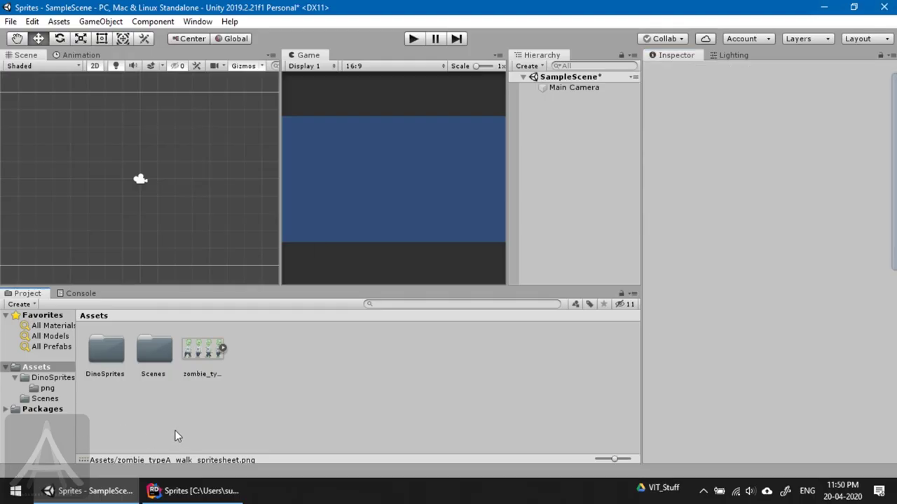
pyautogui.click(222, 348)
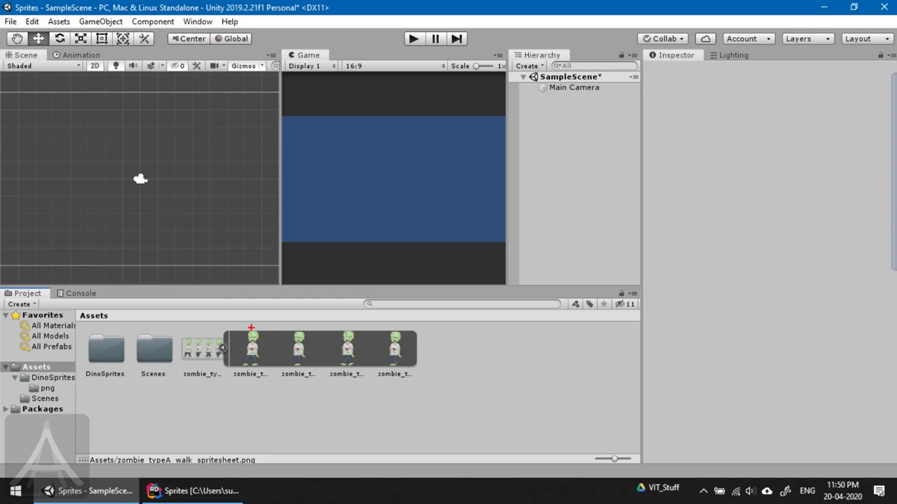
pyautogui.moveTo(246, 327)
pyautogui.mouseDown()
pyautogui.moveTo(288, 335)
pyautogui.moveTo(313, 379)
pyautogui.moveTo(341, 325)
pyautogui.moveTo(356, 338)
pyautogui.moveTo(398, 336)
pyautogui.moveTo(370, 380)
pyautogui.moveTo(392, 347)
pyautogui.mouseUp()
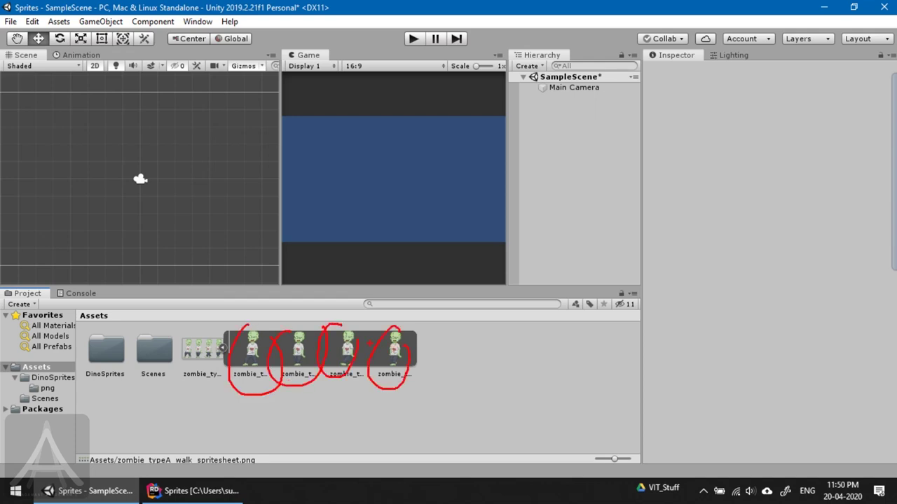
pyautogui.press('Escape')
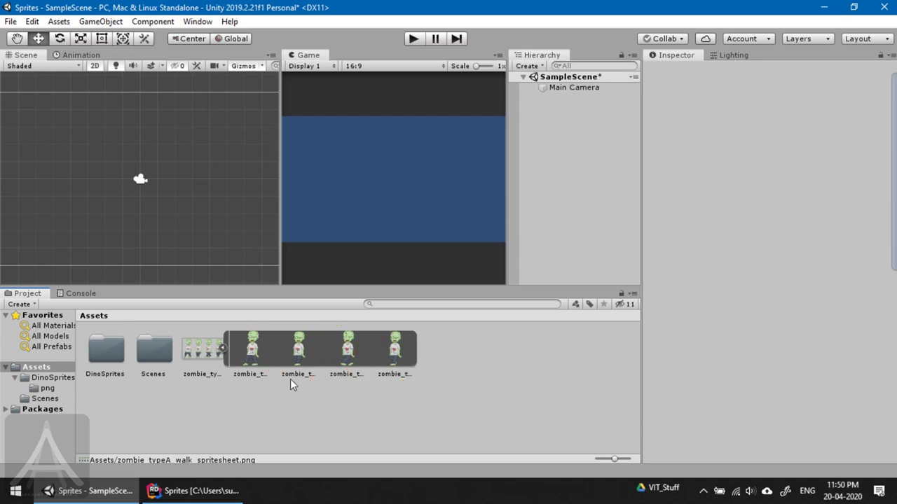
# Place zombie_typeA_walk_spritesheet_0 in the scene, scale it up, then delete it.
pyautogui.moveTo(254, 358); pyautogui.dragTo(529, 206)
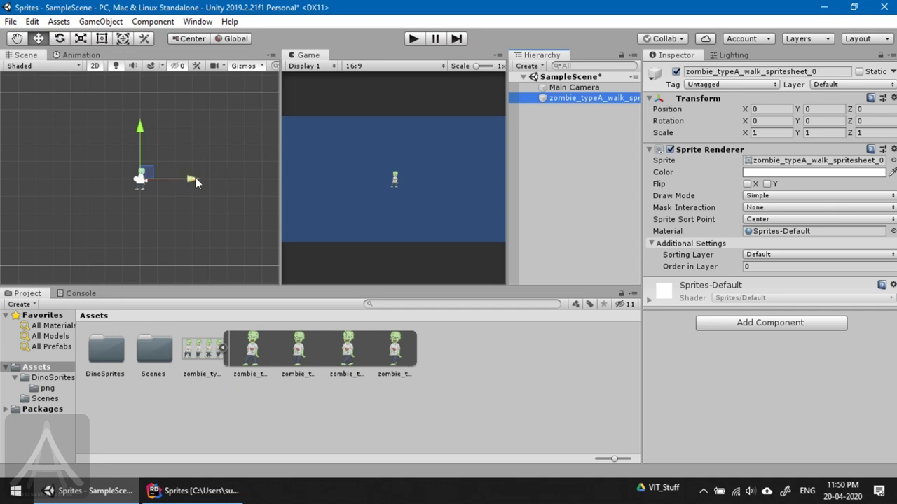
pyautogui.press('r')
pyautogui.moveTo(140, 179); pyautogui.dragTo(252, 231)
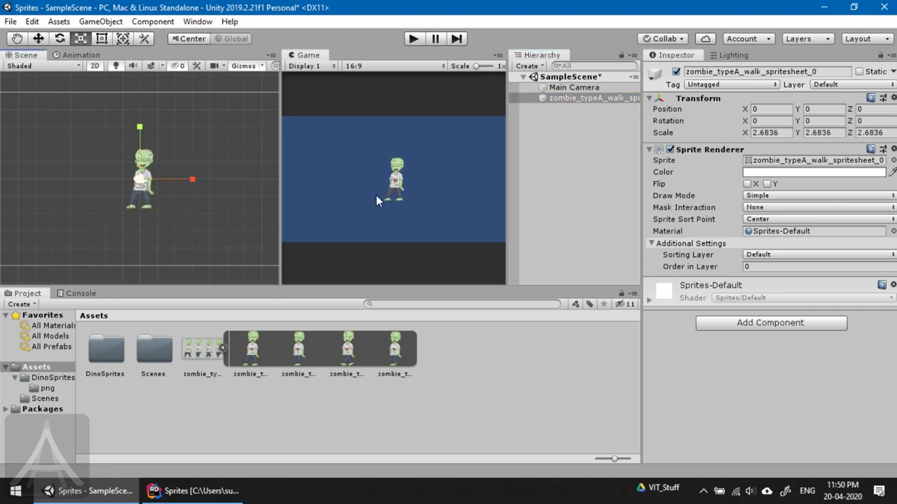
pyautogui.click(549, 117)
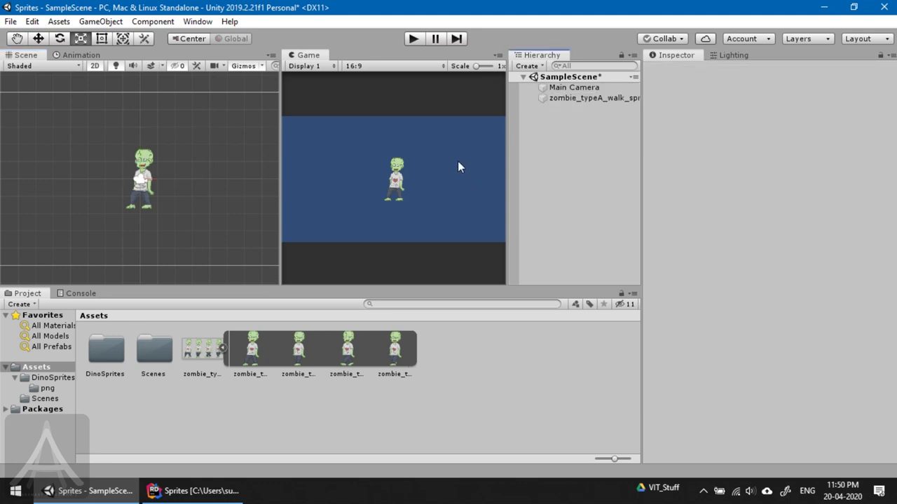
pyautogui.click(555, 100)
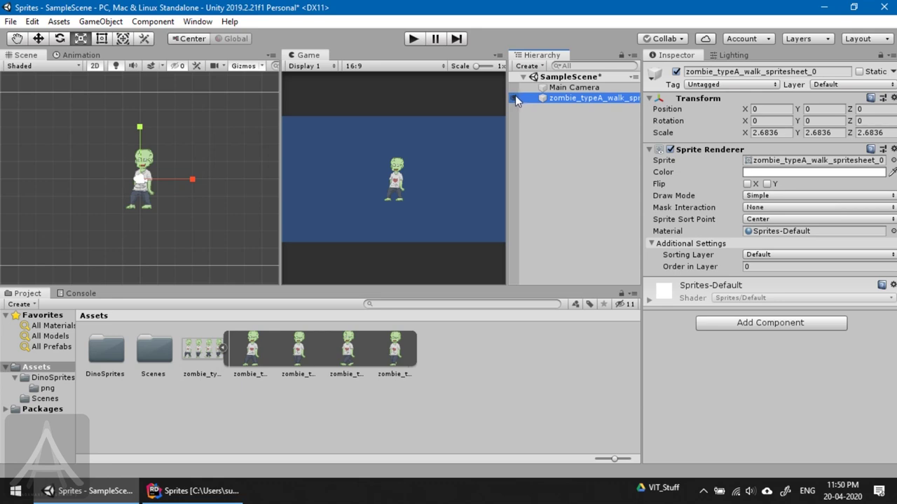
pyautogui.press('Delete')
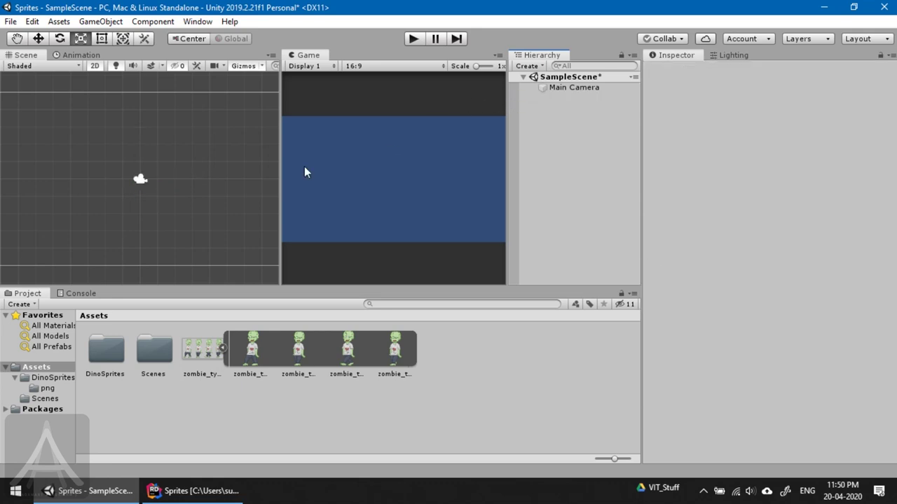
# Collapse the zombie sheet and open the Assets > DinoSprites > png folder.
pyautogui.click(222, 350)
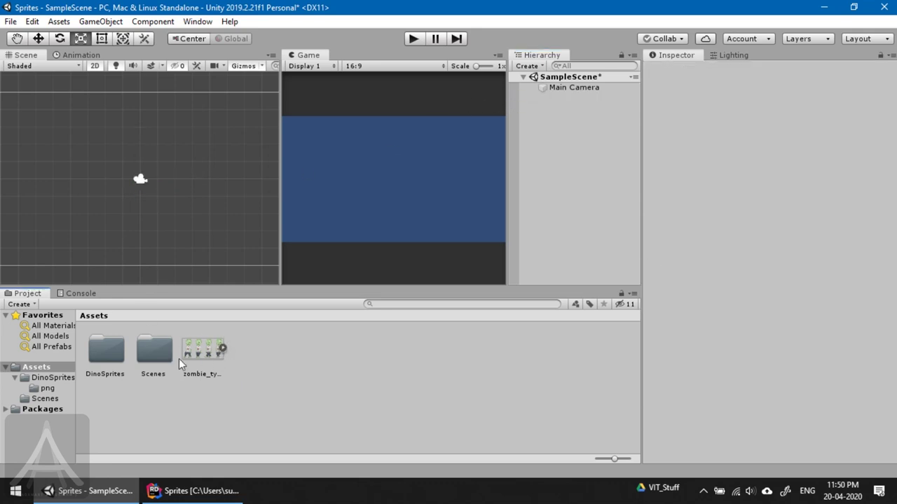
pyautogui.doubleClick(112, 353)
pyautogui.click(112, 354)
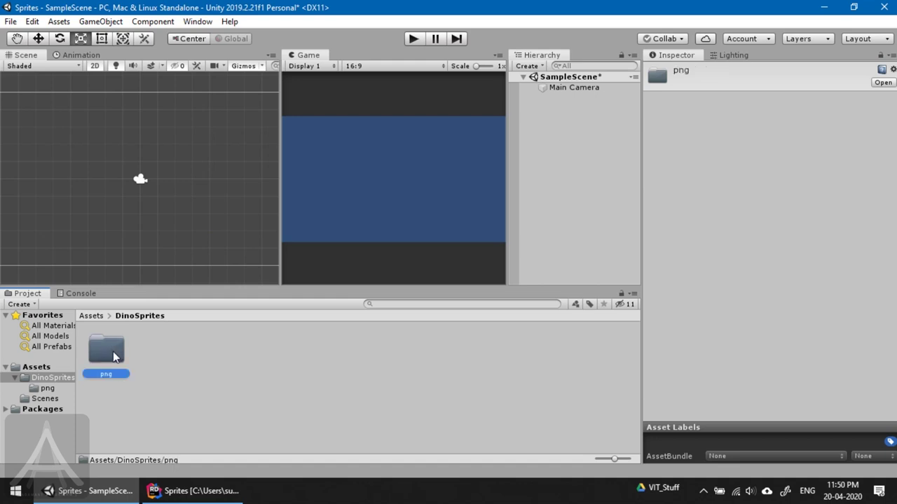
pyautogui.doubleClick(113, 355)
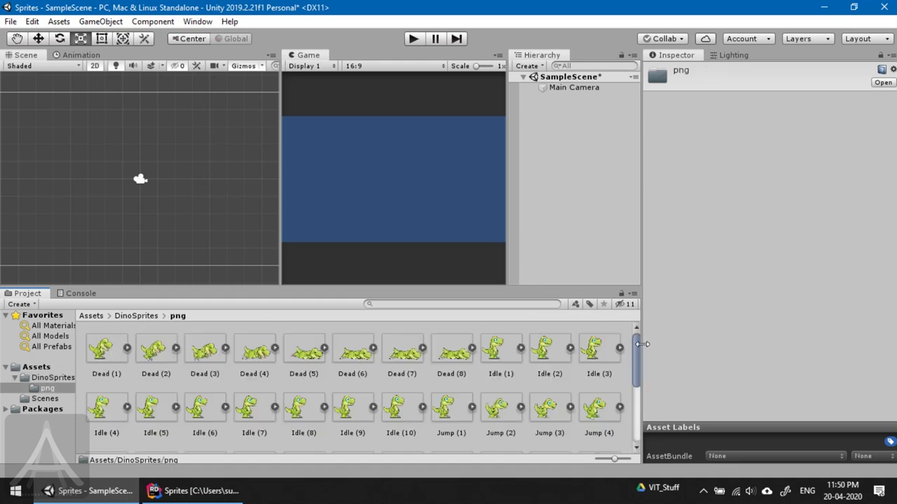
pyautogui.moveTo(637, 347); pyautogui.dragTo(640, 415)
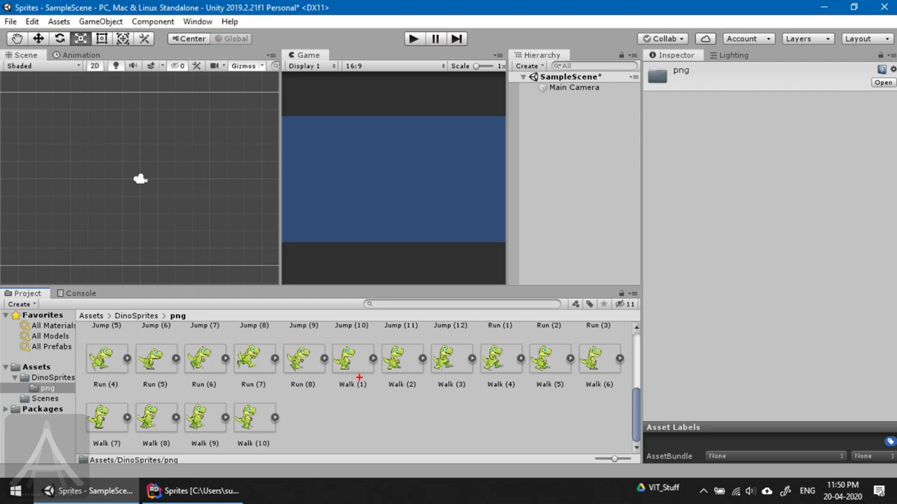
# Point out the Walk (1)–Walk (10), Jump and Run frames, leaving the Inspector empty.
pyautogui.moveTo(361, 372); pyautogui.dragTo(429, 384)
pyautogui.moveTo(440, 390); pyautogui.dragTo(464, 380)
pyautogui.moveTo(250, 430); pyautogui.dragTo(270, 417)
pyautogui.moveTo(335, 342)
pyautogui.mouseDown()
pyautogui.moveTo(326, 362)
pyautogui.moveTo(335, 403)
pyautogui.mouseUp()
pyautogui.moveTo(285, 390); pyautogui.dragTo(304, 446)
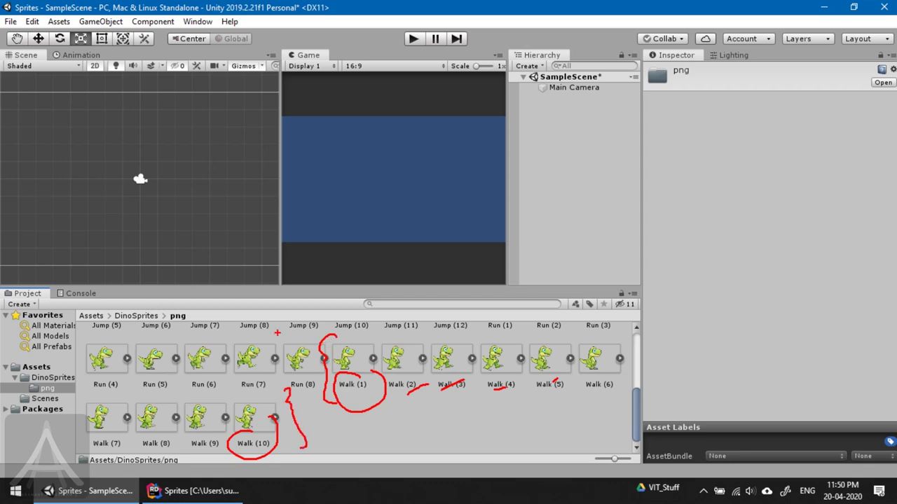
pyautogui.moveTo(260, 333); pyautogui.dragTo(354, 325)
pyautogui.moveTo(172, 391); pyautogui.dragTo(300, 393)
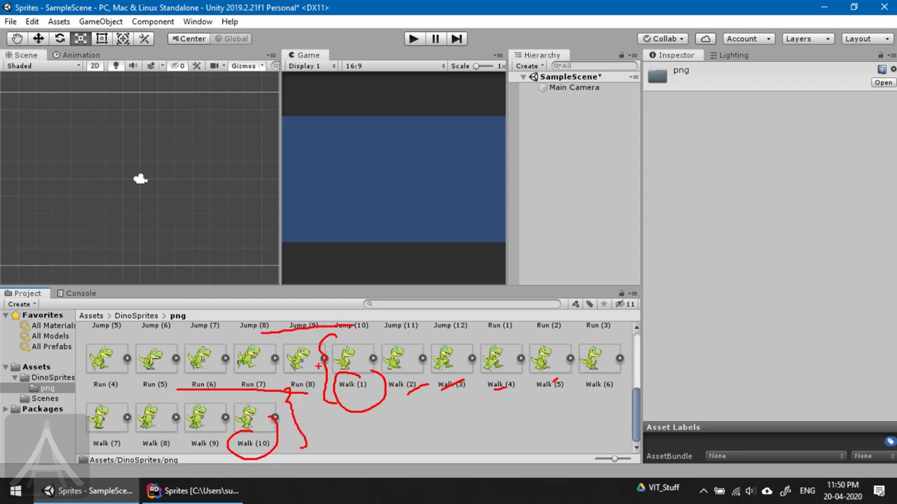
pyautogui.press('Escape')
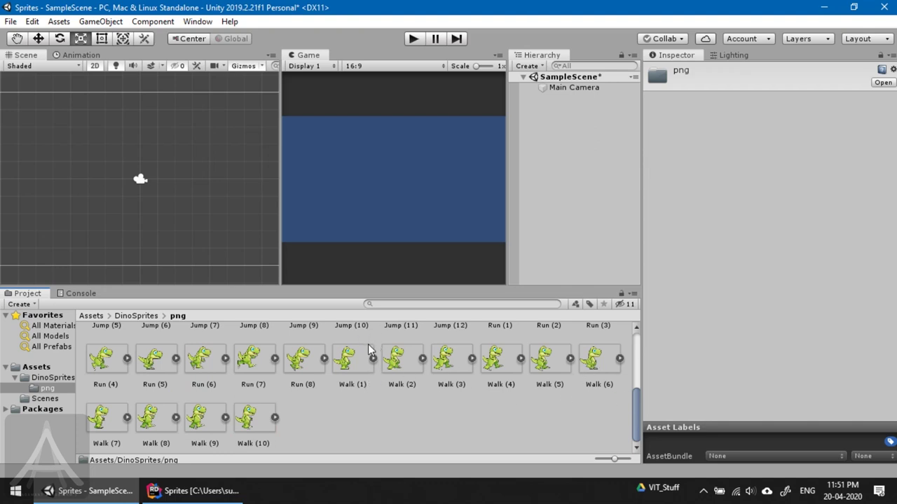
pyautogui.click(361, 419)
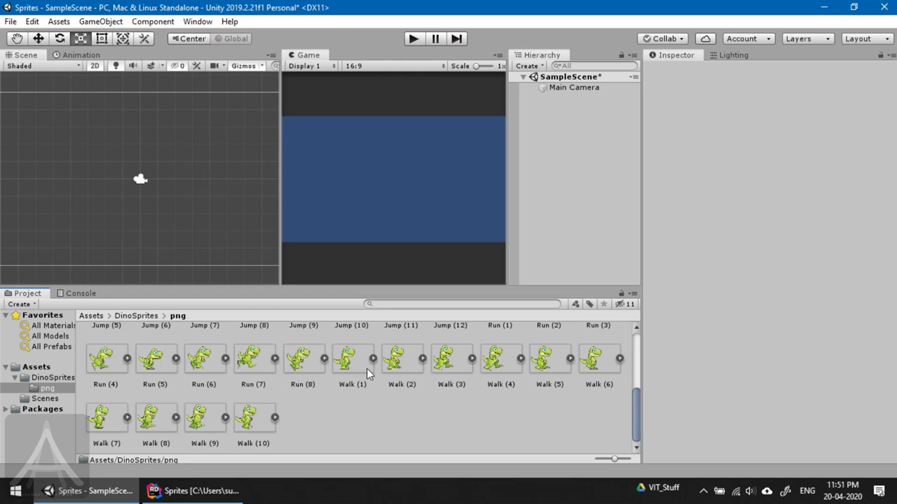
# Add the Walk (1) dinosaur sprite to the scene as a new object.
pyautogui.moveTo(366, 362); pyautogui.dragTo(567, 239)
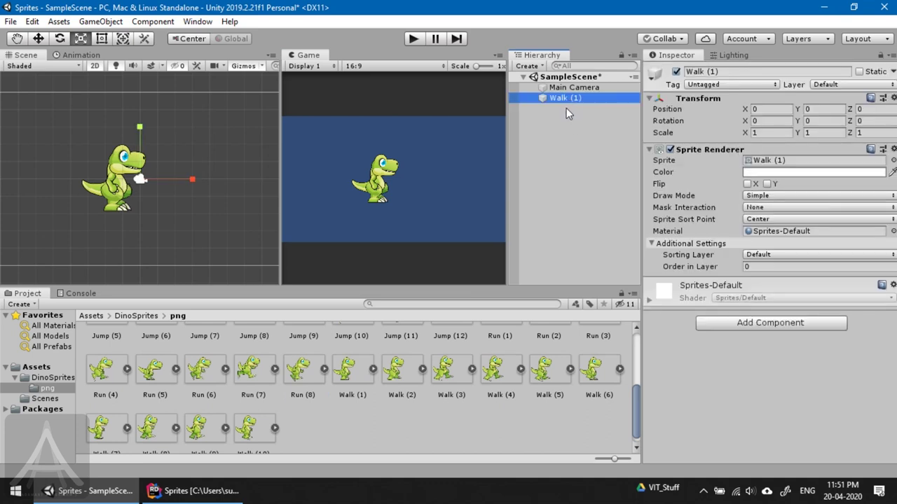
pyautogui.press('Delete')
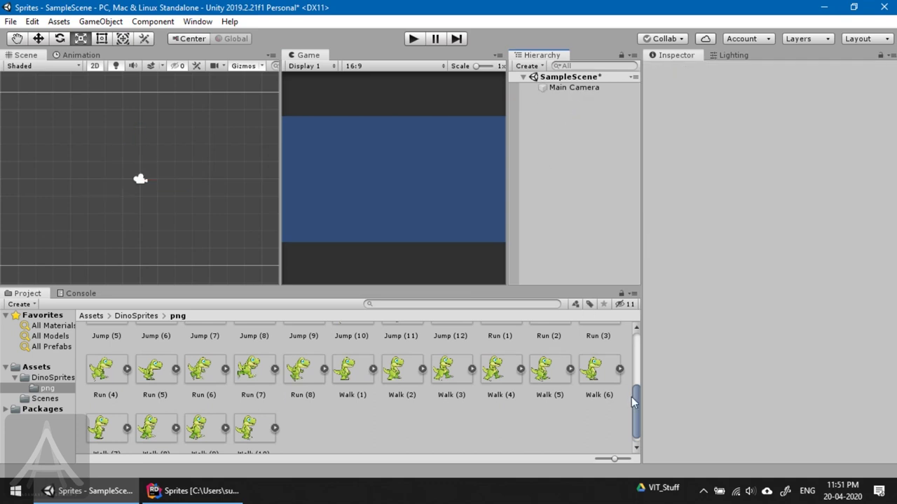
pyautogui.scroll(-1, 463, 363)
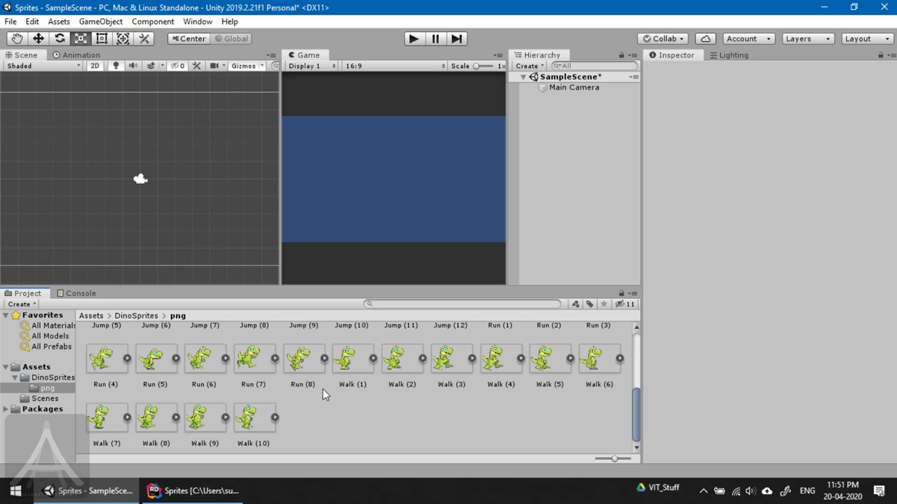
pyautogui.click(354, 363)
pyautogui.moveTo(354, 363); pyautogui.dragTo(536, 200)
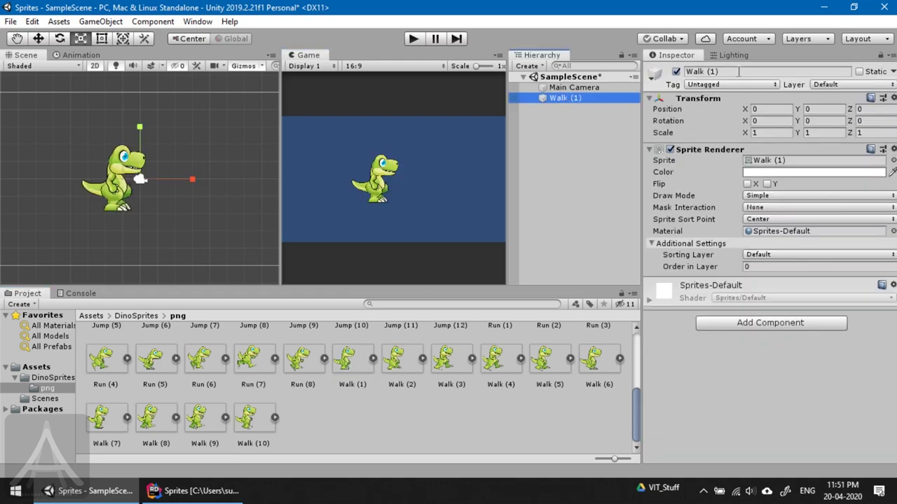
# Rename the Walk (1) object to DinoWalk and check its components.
pyautogui.click(739, 71)
pyautogui.write('DinoW')
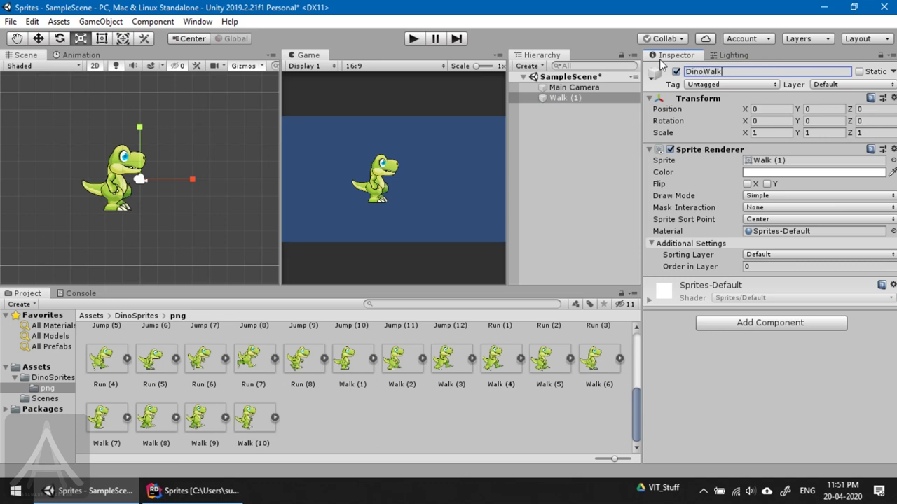
pyautogui.press('Return')
pyautogui.click(586, 141)
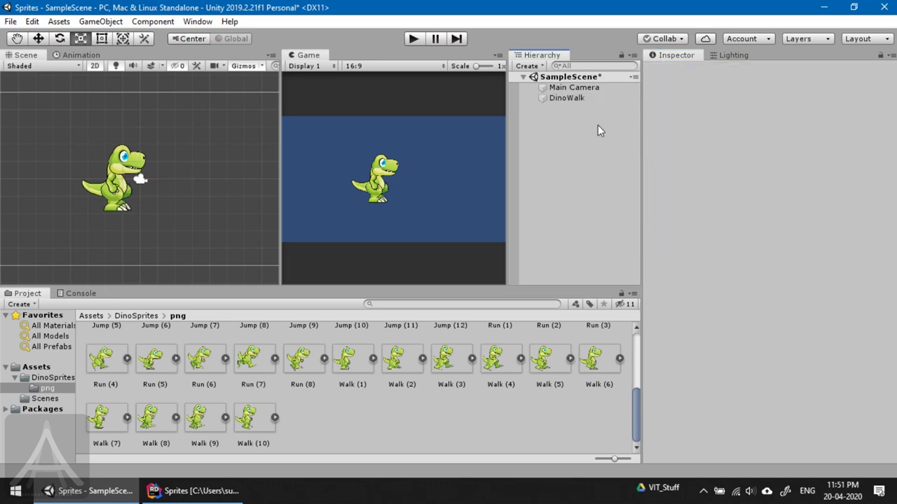
pyautogui.click(565, 99)
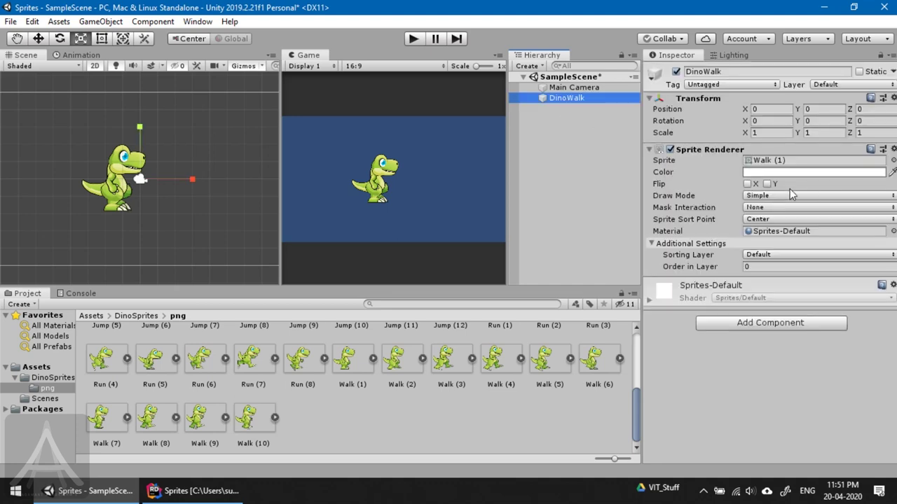
pyautogui.moveTo(777, 146)
pyautogui.mouseDown()
pyautogui.moveTo(742, 153)
pyautogui.moveTo(789, 150)
pyautogui.mouseUp()
pyautogui.press('Escape')
pyautogui.click(557, 234)
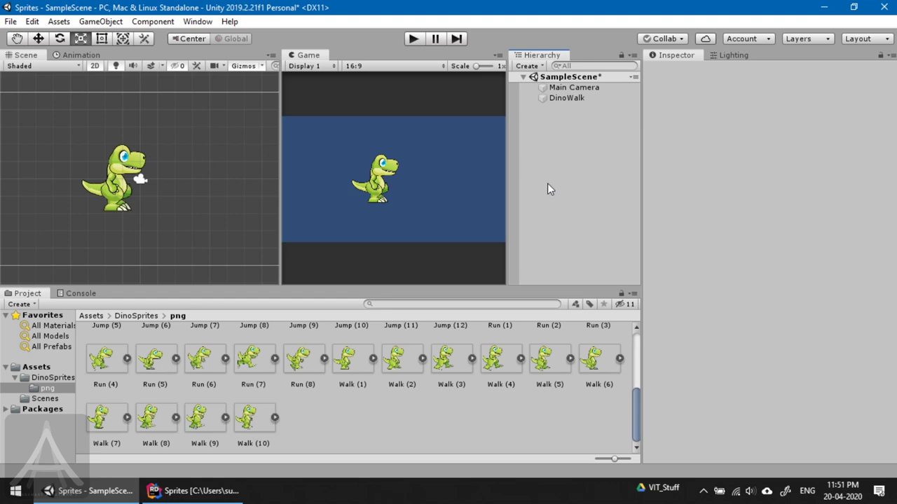
# Close the existing docked Animation tab.
pyautogui.click(78, 55)
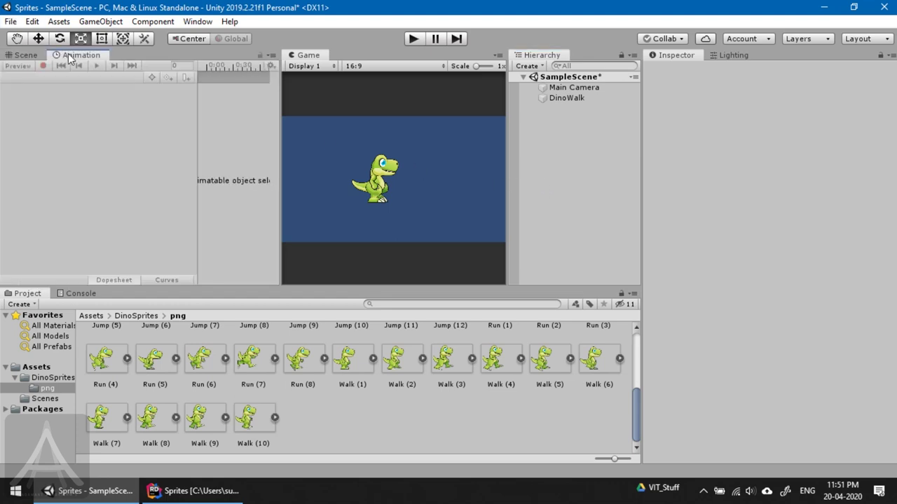
pyautogui.rightClick(82, 56)
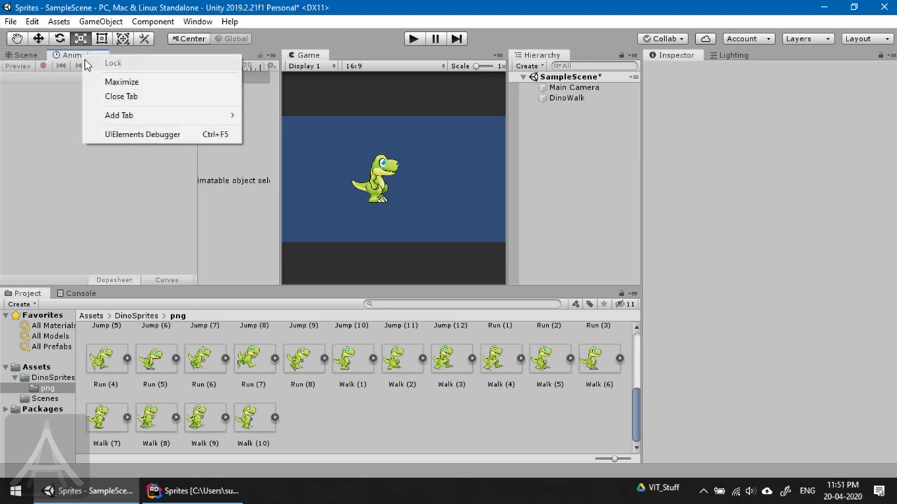
pyautogui.click(112, 98)
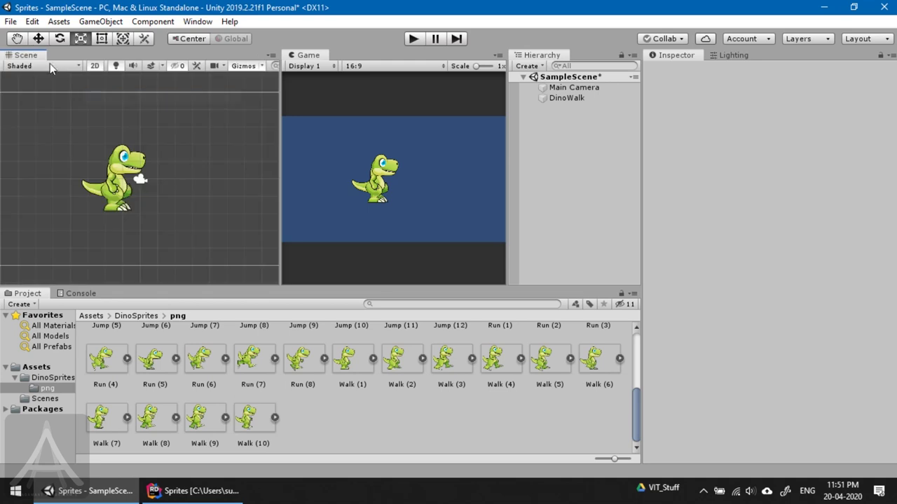
# Reopen the Animation window with Ctrl+6 and dock it beside the Scene view.
pyautogui.click(190, 23)
pyautogui.moveTo(265, 189)
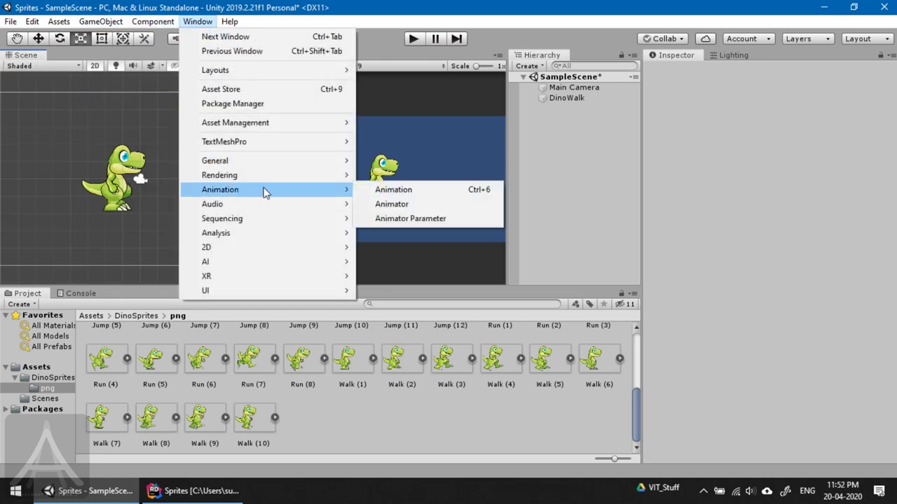
pyautogui.click(392, 190)
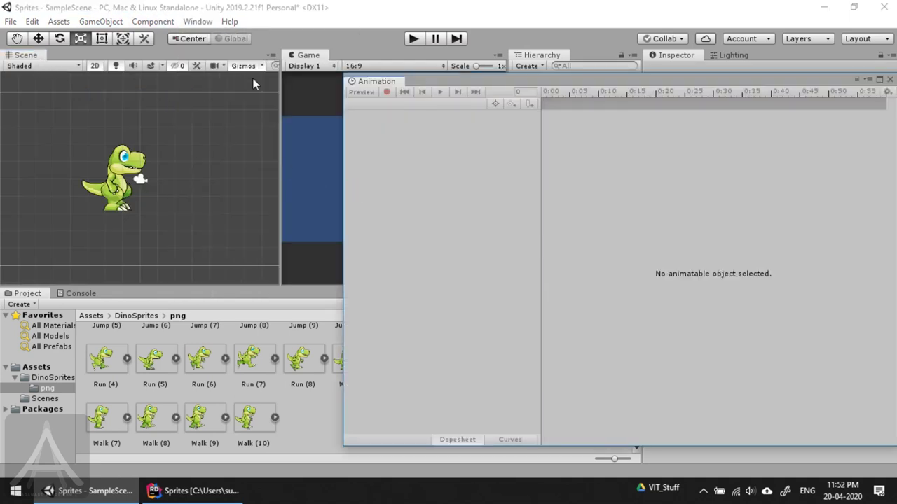
pyautogui.click(889, 79)
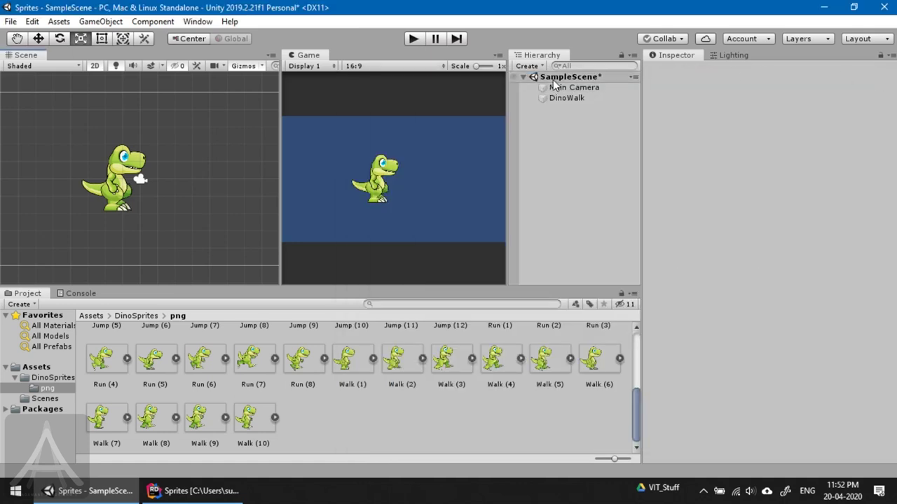
pyautogui.hotkey('ctrl', '6')
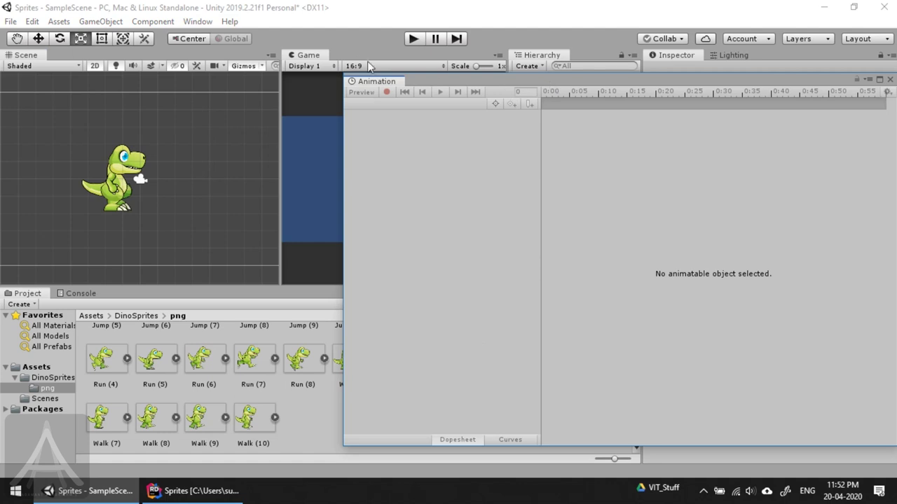
pyautogui.moveTo(366, 82); pyautogui.dragTo(155, 59)
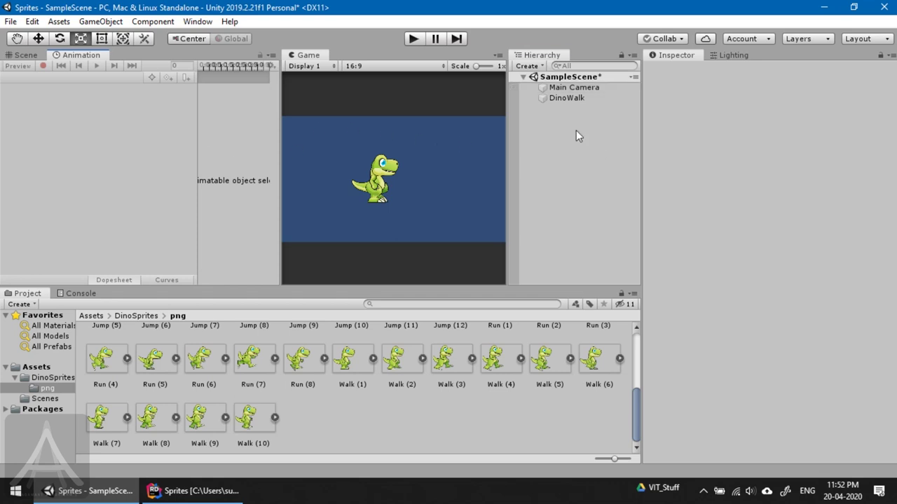
# Start a new animation clip for DinoWalk and create an Anim folder under Assets.
pyautogui.click(555, 98)
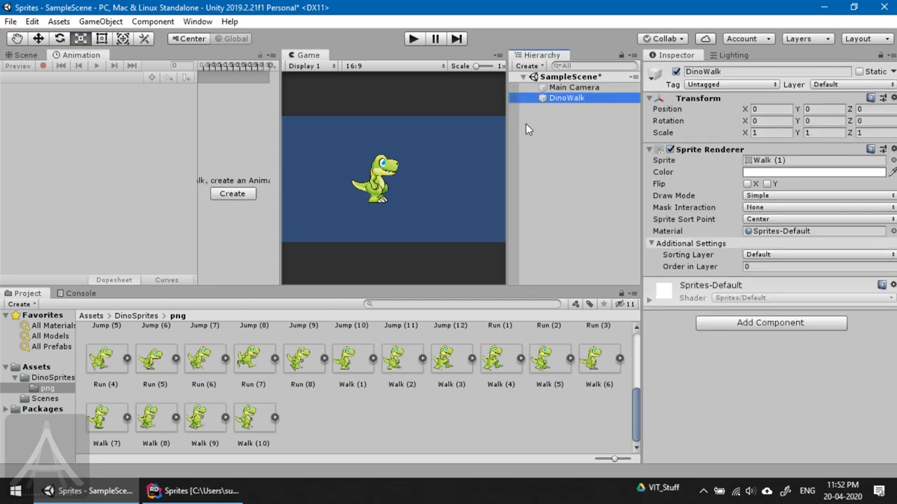
pyautogui.click(233, 196)
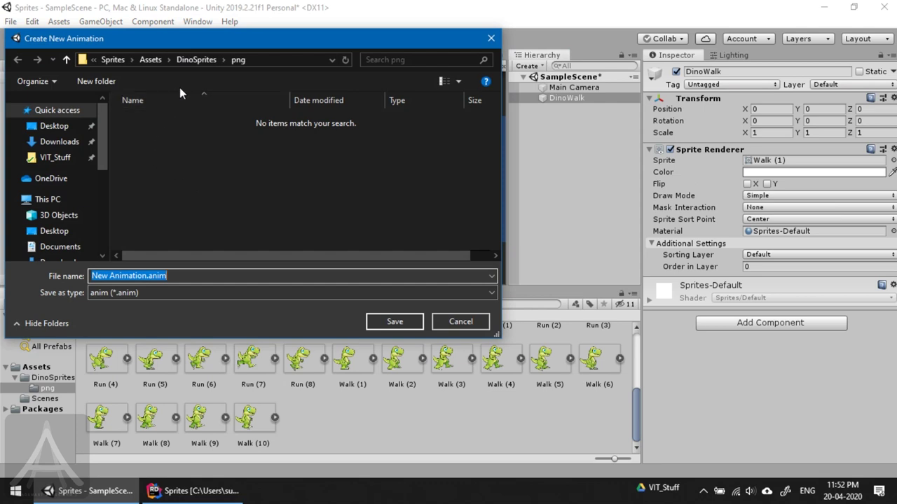
pyautogui.click(180, 60)
pyautogui.click(155, 60)
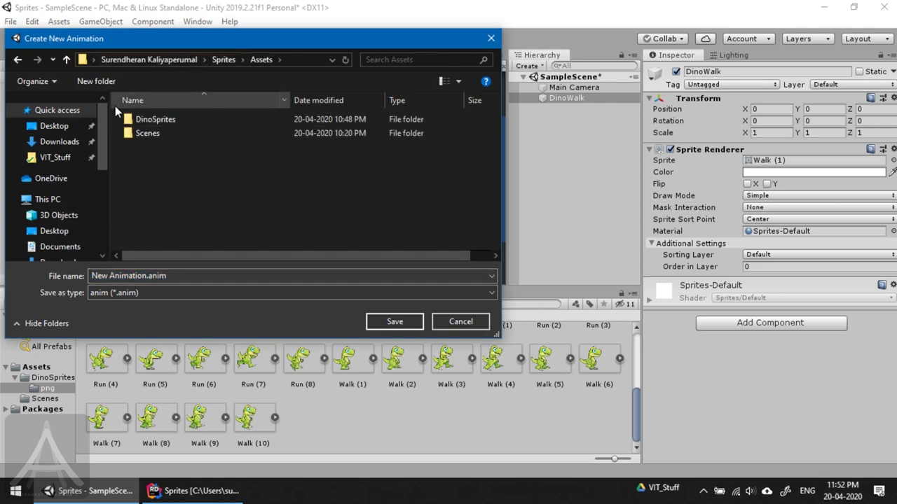
pyautogui.click(105, 82)
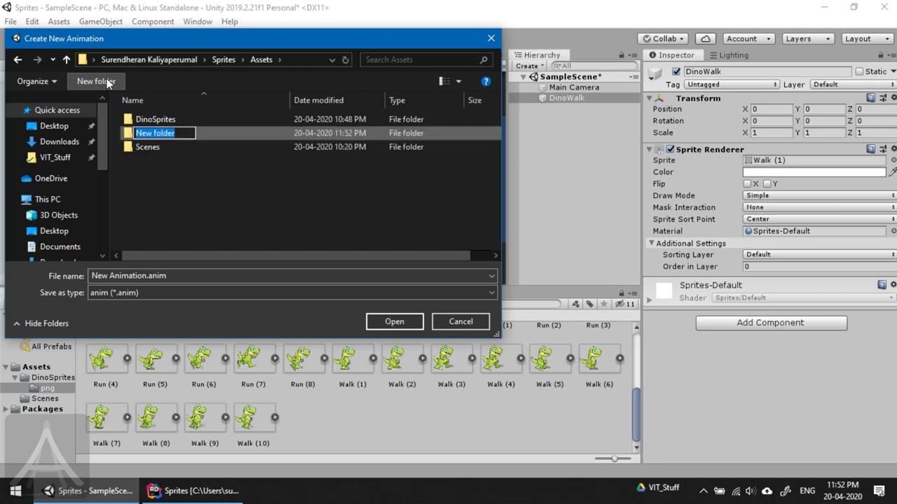
pyautogui.write('Anim')
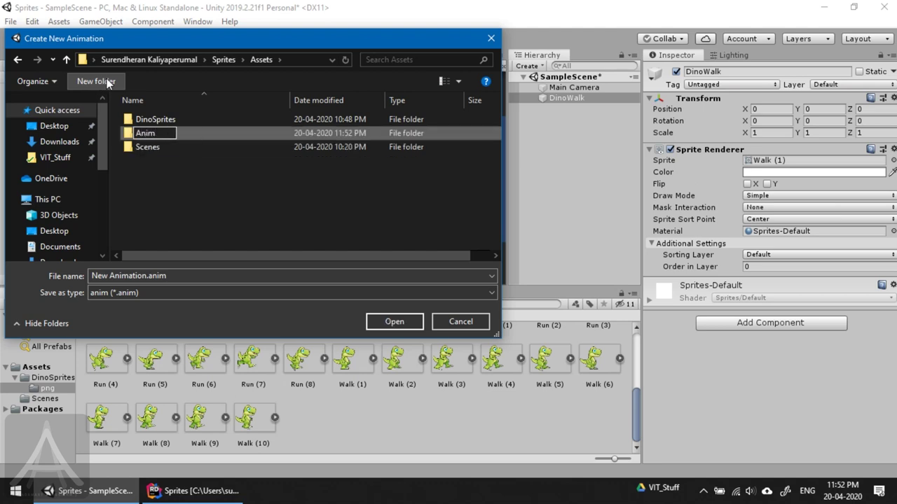
pyautogui.press('Return')
pyautogui.press('Return')
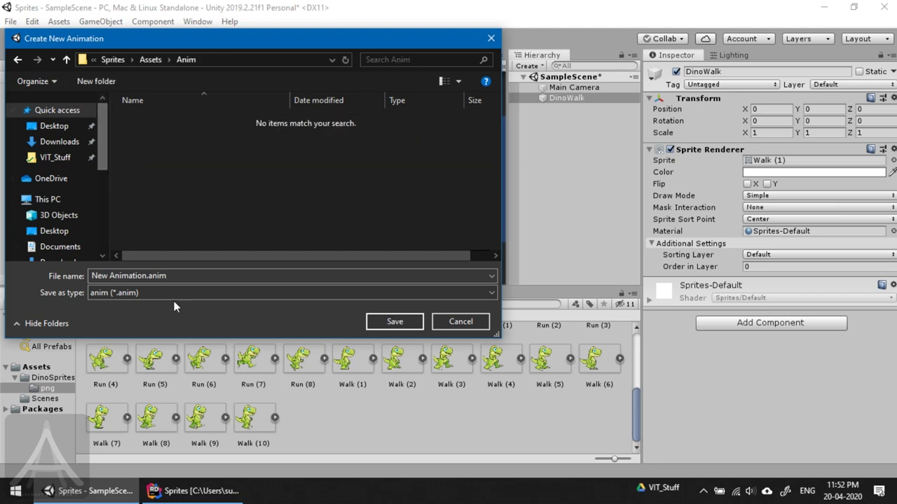
# Save the clip as DinoWalkAnim in the Anim folder.
pyautogui.click(182, 275)
pyautogui.write('Din')
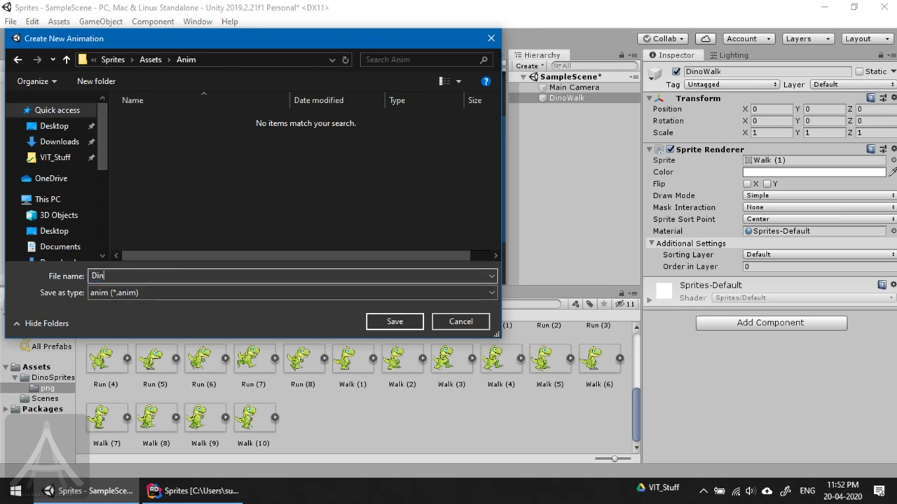
pyautogui.write('oWalkAnim')
pyautogui.click(374, 321)
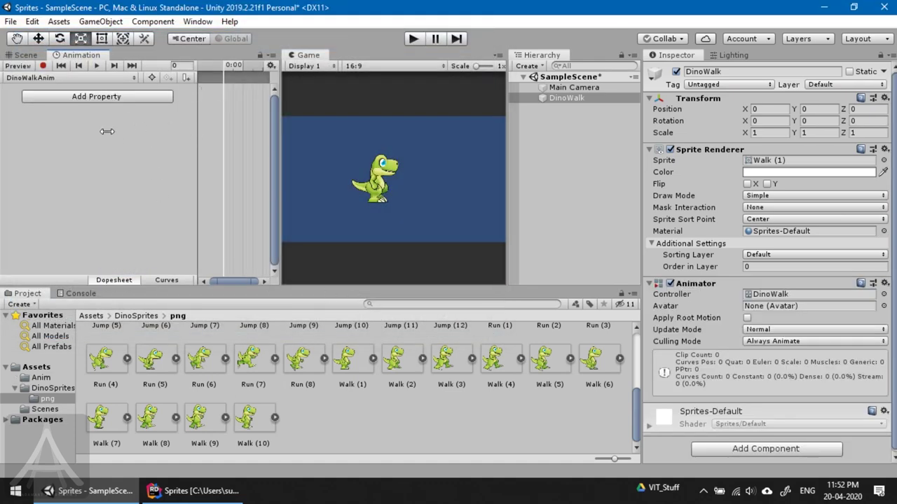
# Drag the Walk (1) to Walk (10) frames into the dopesheet as sprite keyframes.
pyautogui.moveTo(281, 158); pyautogui.dragTo(394, 168)
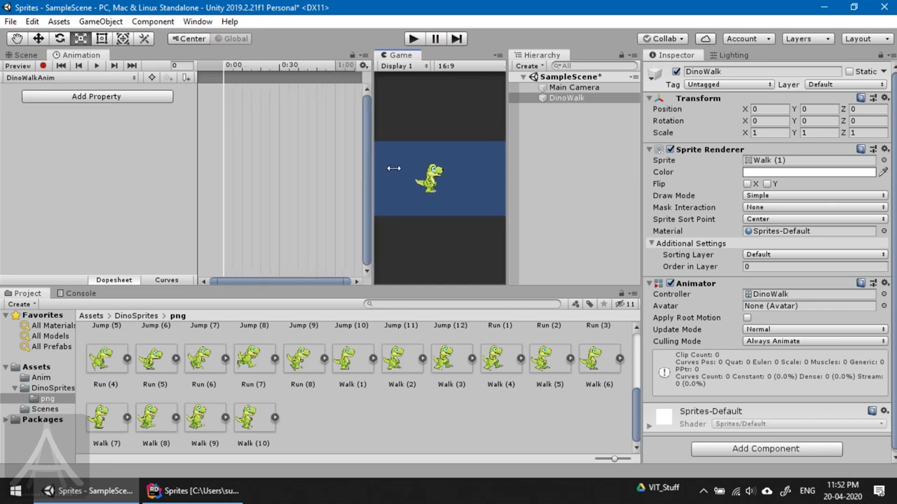
pyautogui.click(345, 365)
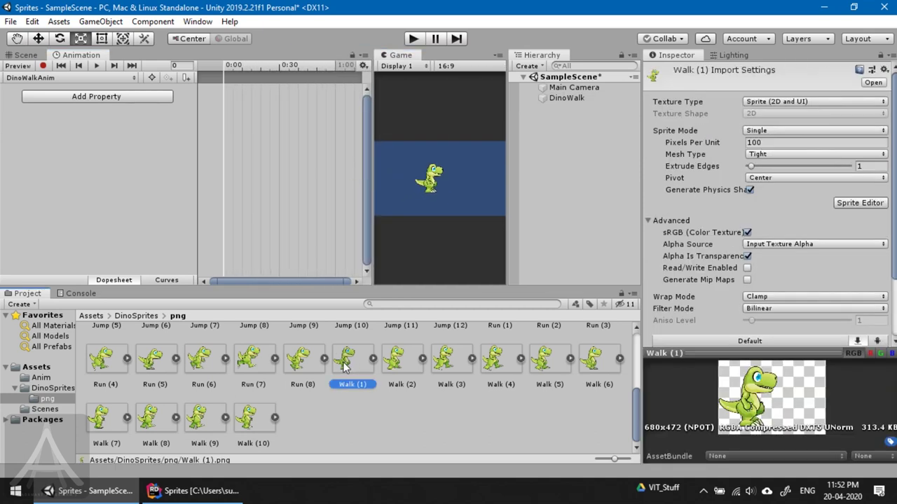
pyautogui.keyDown('shift'); pyautogui.click(258, 420); pyautogui.keyUp('shift')
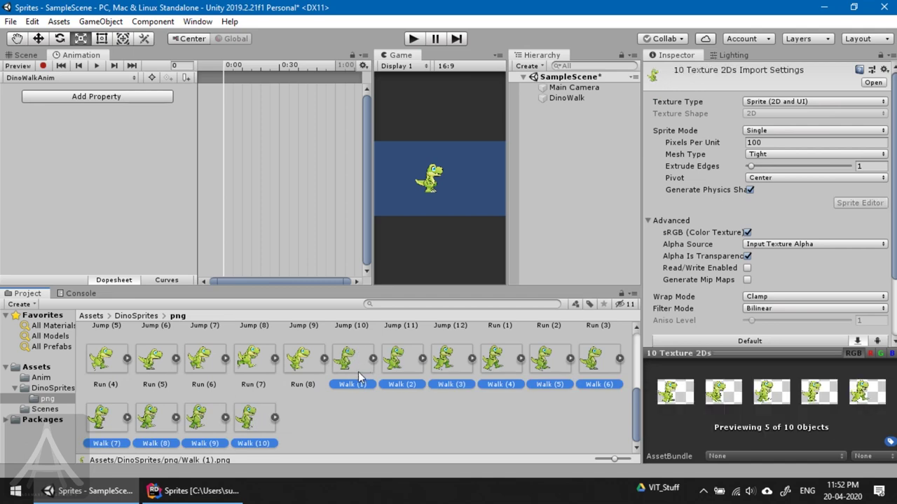
pyautogui.moveTo(350, 362); pyautogui.dragTo(286, 219)
pyautogui.moveTo(272, 162); pyautogui.dragTo(234, 105)
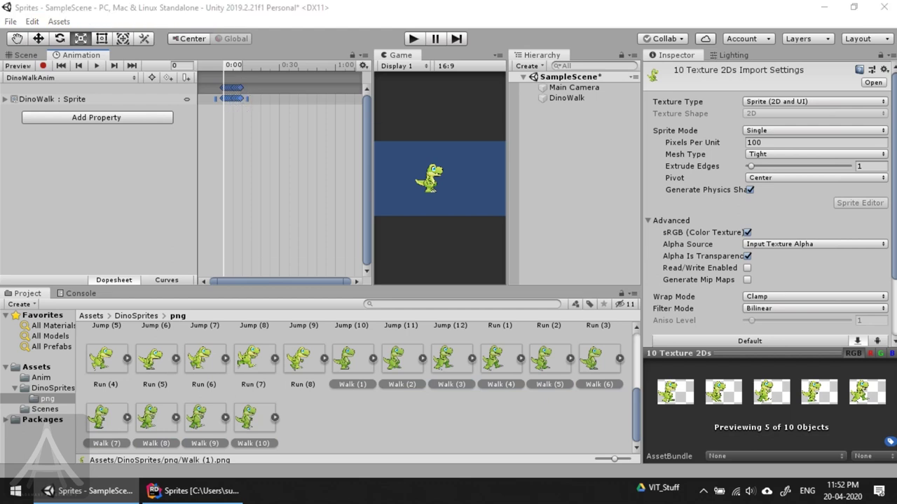
# Expand the DinoWalk : Sprite track to show its ten keyframes.
pyautogui.moveTo(233, 75)
pyautogui.mouseDown()
pyautogui.moveTo(239, 153)
pyautogui.moveTo(246, 98)
pyautogui.mouseUp()
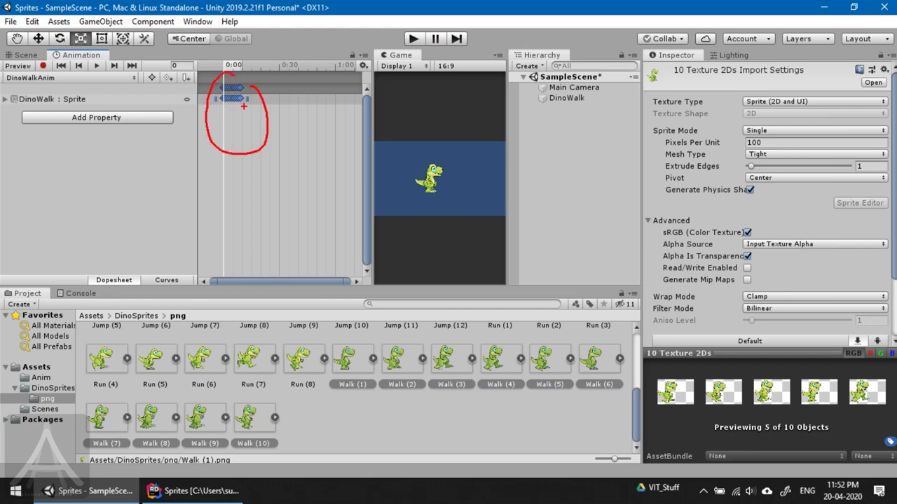
pyautogui.press('Escape')
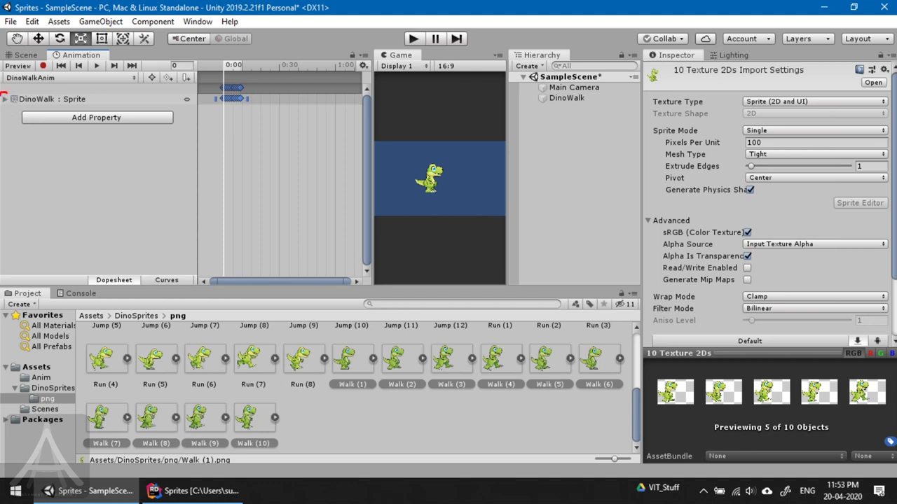
pyautogui.moveTo(3, 95); pyautogui.dragTo(7, 105)
pyautogui.moveTo(10, 114)
pyautogui.mouseDown()
pyautogui.moveTo(10, 130)
pyautogui.moveTo(17, 122)
pyautogui.mouseUp()
pyautogui.click(5, 99)
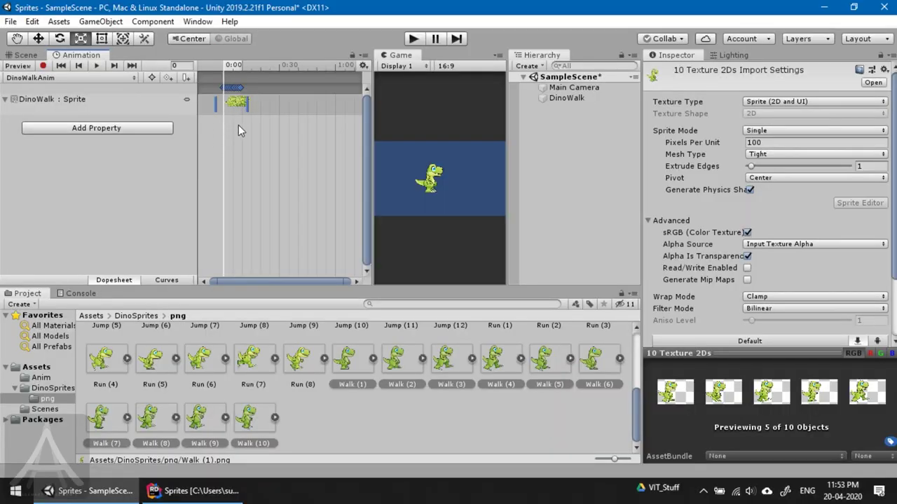
pyautogui.click(244, 126)
# Select all ten Walk sprite keyframes in the DinoWalkAnim dopesheet.
pyautogui.moveTo(258, 125); pyautogui.dragTo(215, 84)
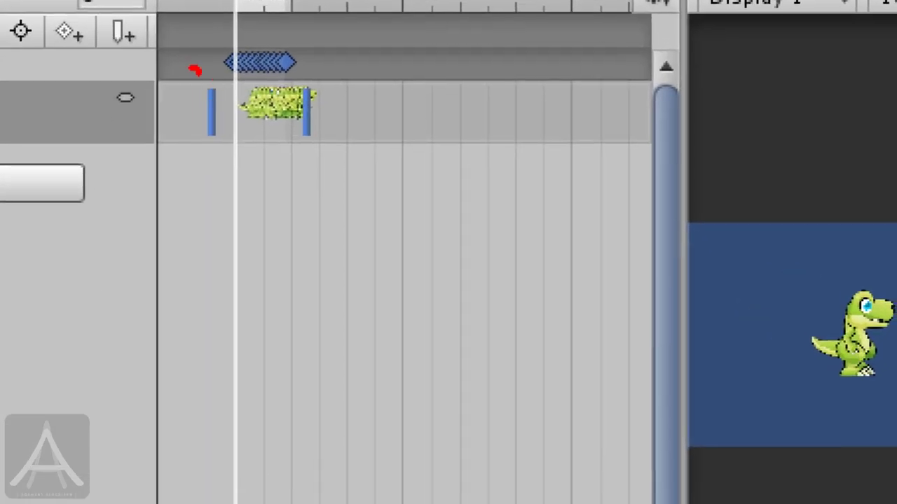
pyautogui.moveTo(195, 70)
pyautogui.mouseDown()
pyautogui.moveTo(250, 185)
pyautogui.moveTo(221, 71)
pyautogui.mouseUp()
pyautogui.moveTo(323, 67)
pyautogui.mouseDown()
pyautogui.moveTo(289, 68)
pyautogui.moveTo(289, 160)
pyautogui.moveTo(347, 124)
pyautogui.moveTo(342, 84)
pyautogui.mouseUp()
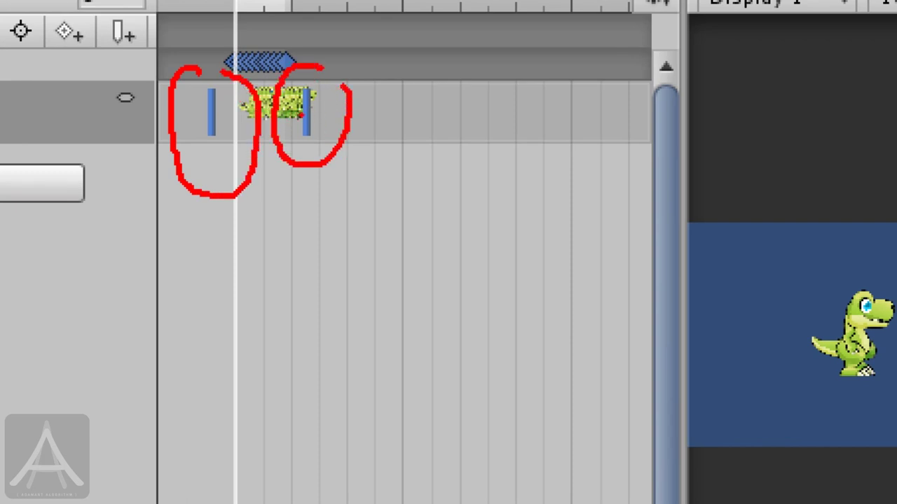
pyautogui.moveTo(313, 119)
pyautogui.mouseDown()
pyautogui.moveTo(415, 119)
pyautogui.moveTo(395, 144)
pyautogui.mouseUp()
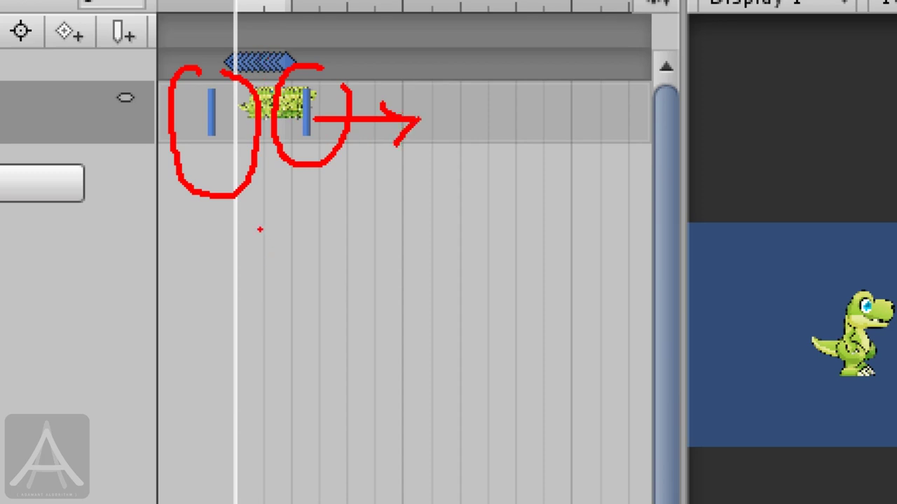
pyautogui.moveTo(243, 208); pyautogui.dragTo(257, 323)
pyautogui.moveTo(362, 195); pyautogui.dragTo(367, 345)
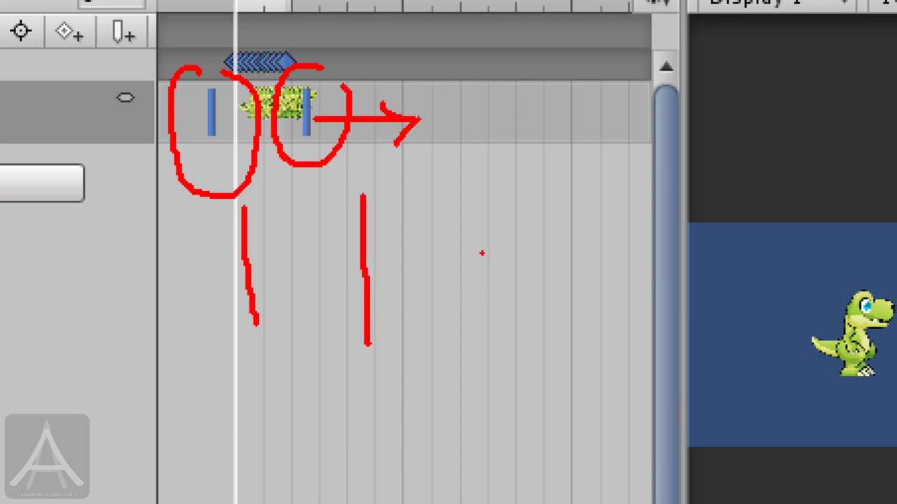
pyautogui.moveTo(480, 209); pyautogui.dragTo(493, 364)
pyautogui.moveTo(606, 195); pyautogui.dragTo(610, 319)
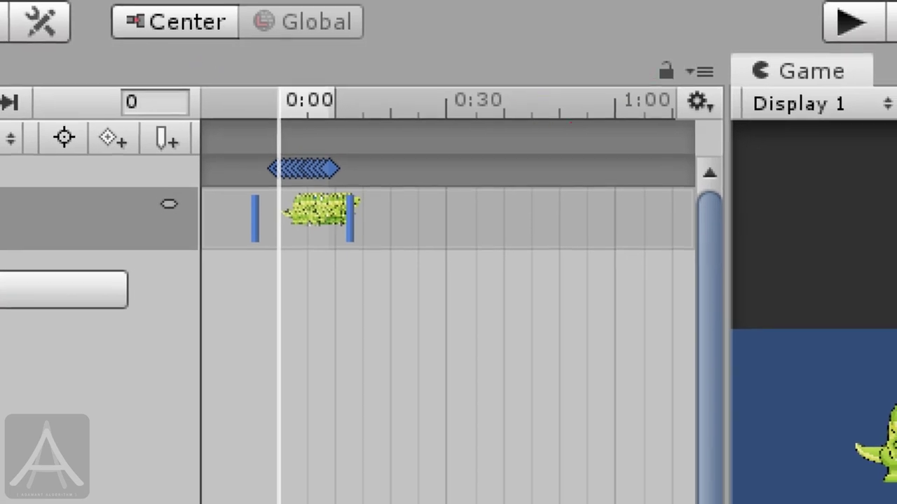
pyautogui.moveTo(317, 73)
pyautogui.mouseDown()
pyautogui.moveTo(273, 103)
pyautogui.moveTo(326, 135)
pyautogui.moveTo(377, 75)
pyautogui.mouseUp()
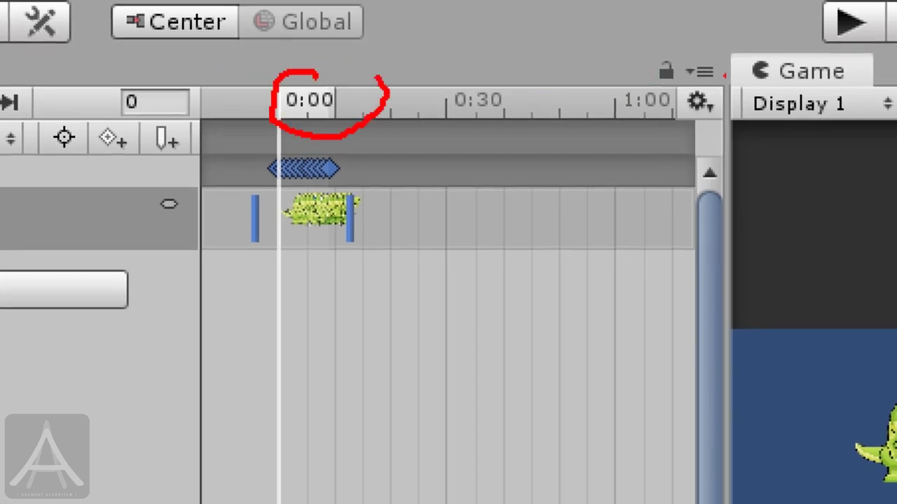
pyautogui.moveTo(644, 74)
pyautogui.mouseDown()
pyautogui.moveTo(597, 105)
pyautogui.moveTo(638, 131)
pyautogui.moveTo(681, 119)
pyautogui.moveTo(679, 93)
pyautogui.moveTo(639, 73)
pyautogui.mouseUp()
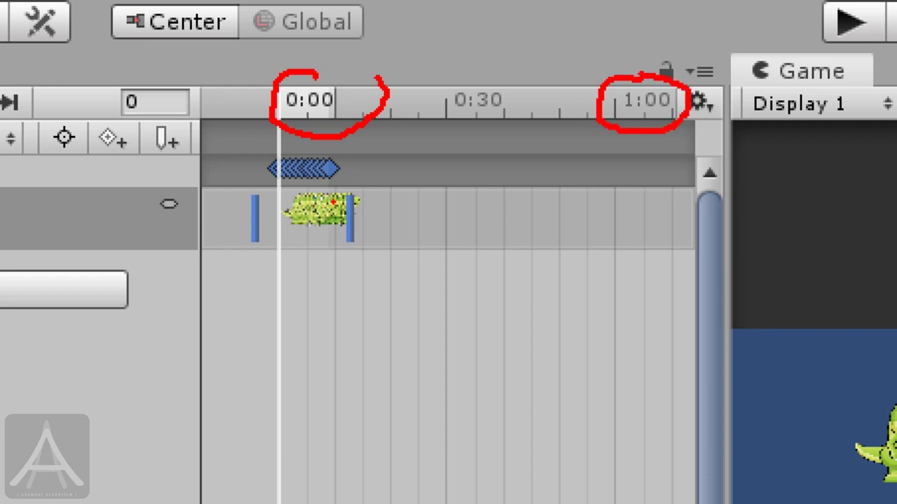
pyautogui.moveTo(611, 98); pyautogui.dragTo(613, 248)
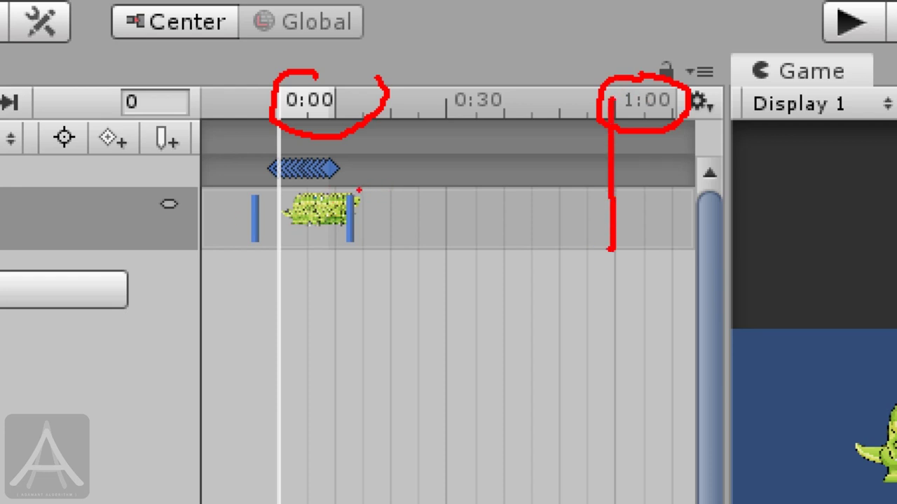
pyautogui.moveTo(359, 190)
pyautogui.mouseDown()
pyautogui.moveTo(324, 207)
pyautogui.moveTo(330, 242)
pyautogui.moveTo(358, 249)
pyautogui.moveTo(373, 226)
pyautogui.moveTo(364, 190)
pyautogui.mouseUp()
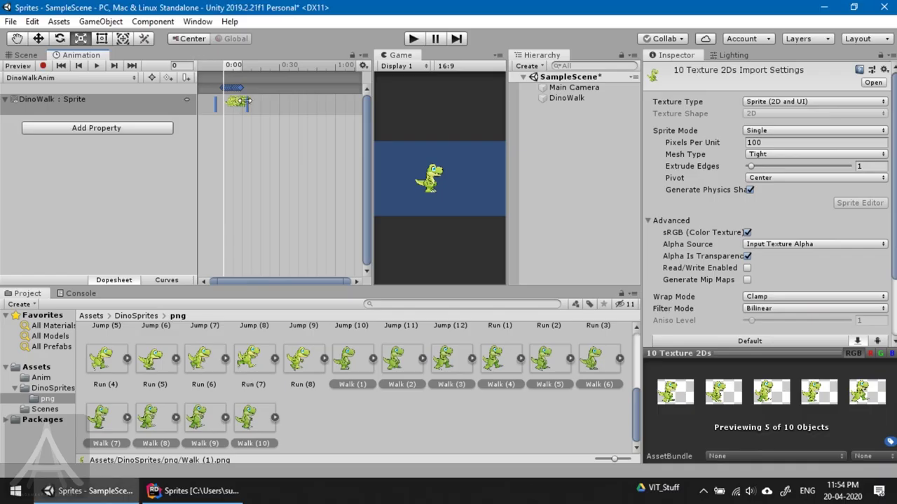
# Stretch the keyframe selection from about 0:03 out to 0:47.
pyautogui.moveTo(248, 102); pyautogui.dragTo(342, 108)
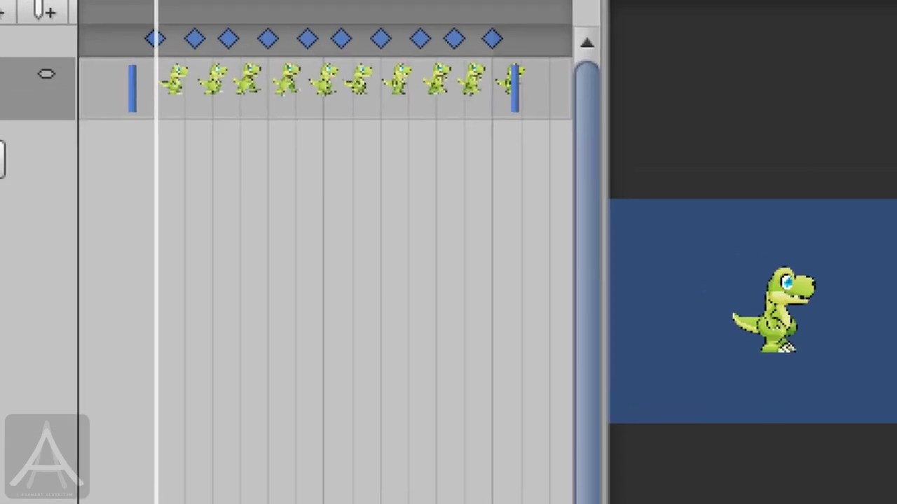
pyautogui.moveTo(221, 62)
pyautogui.mouseDown()
pyautogui.moveTo(209, 62)
pyautogui.moveTo(210, 117)
pyautogui.mouseUp()
pyautogui.moveTo(245, 47); pyautogui.dragTo(245, 104)
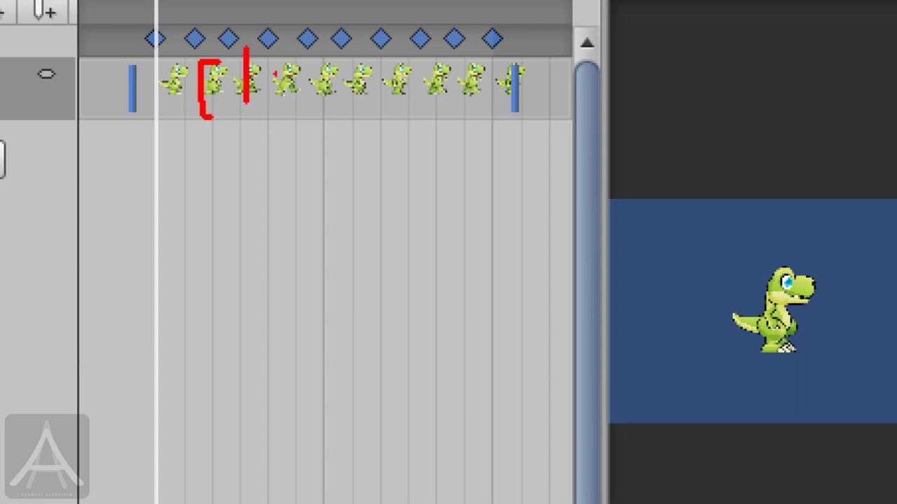
pyautogui.moveTo(288, 67); pyautogui.dragTo(287, 107)
pyautogui.moveTo(320, 76); pyautogui.dragTo(314, 115)
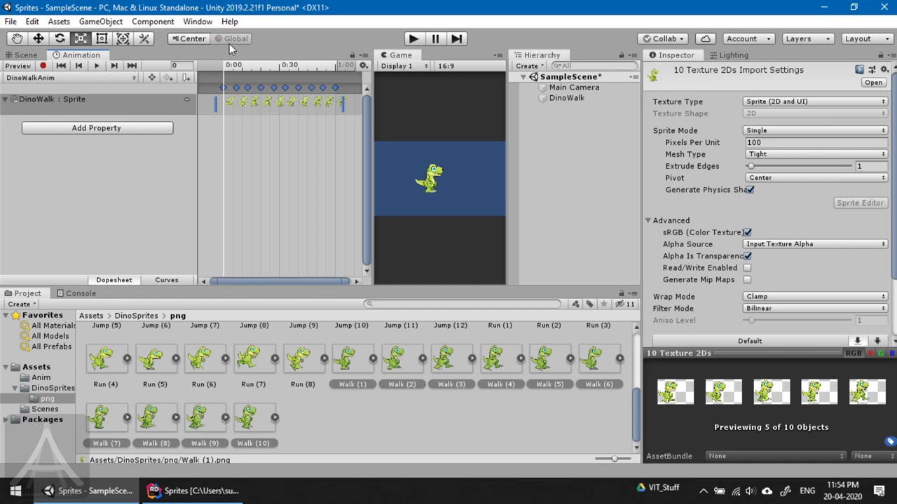
pyautogui.click(96, 65)
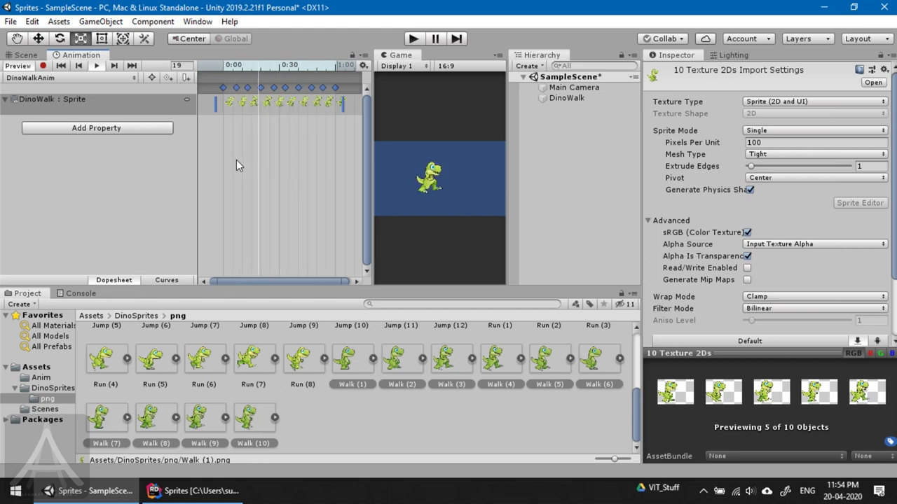
pyautogui.click(96, 65)
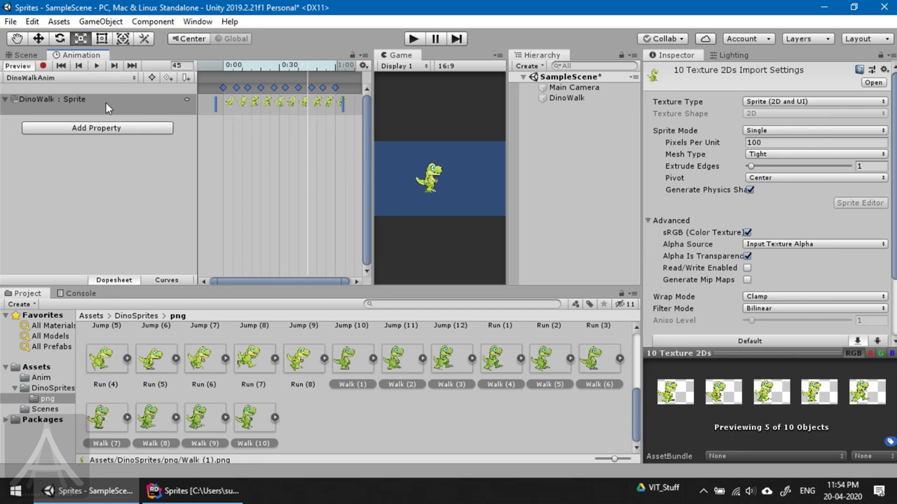
# Drag DinoWalk left to Position X -4.77 in the Scene view, then test-run the walk in play mode.
pyautogui.click(27, 55)
pyautogui.click(175, 200)
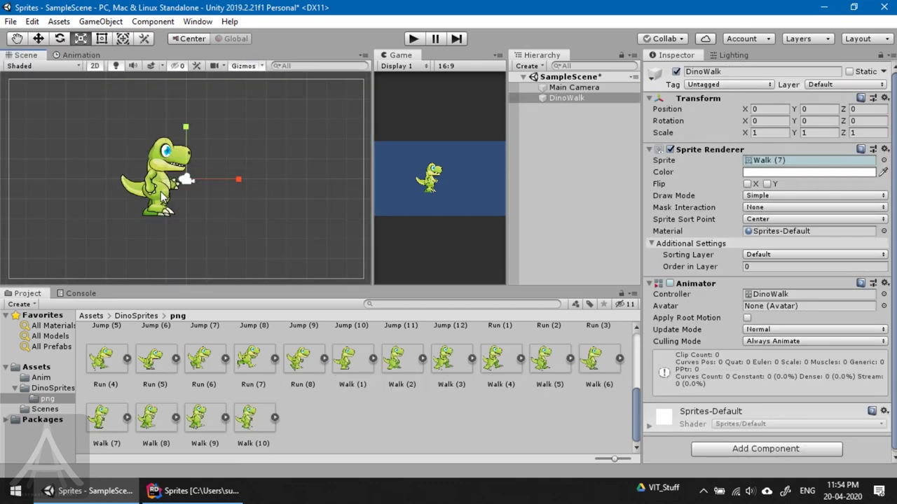
pyautogui.click(567, 88)
pyautogui.click(567, 98)
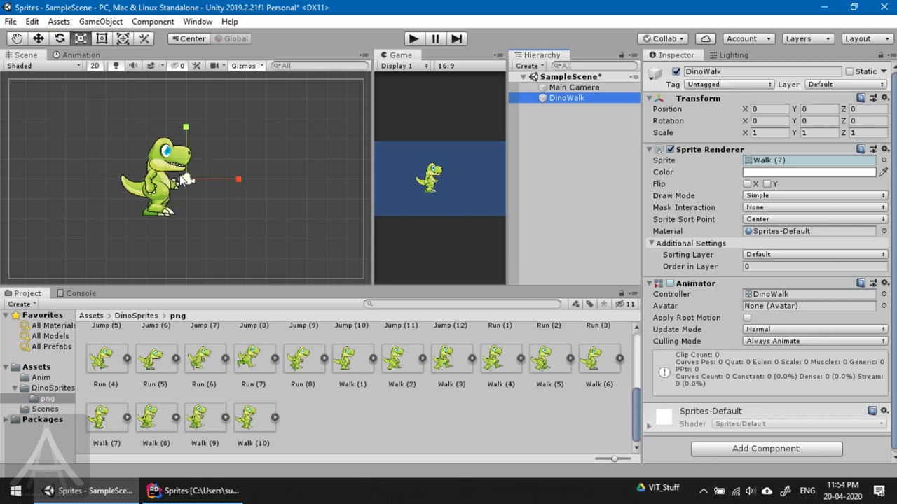
pyautogui.press('w')
pyautogui.moveTo(224, 182); pyautogui.dragTo(138, 191)
pyautogui.click(413, 39)
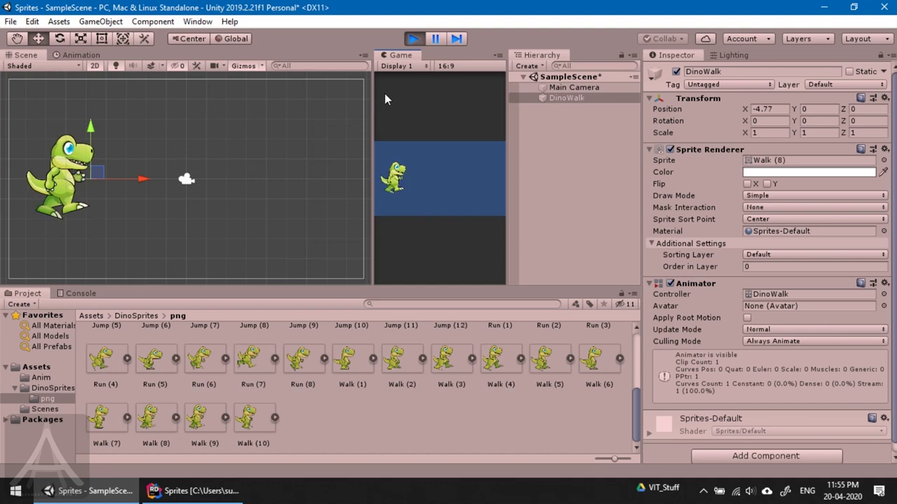
pyautogui.click(414, 38)
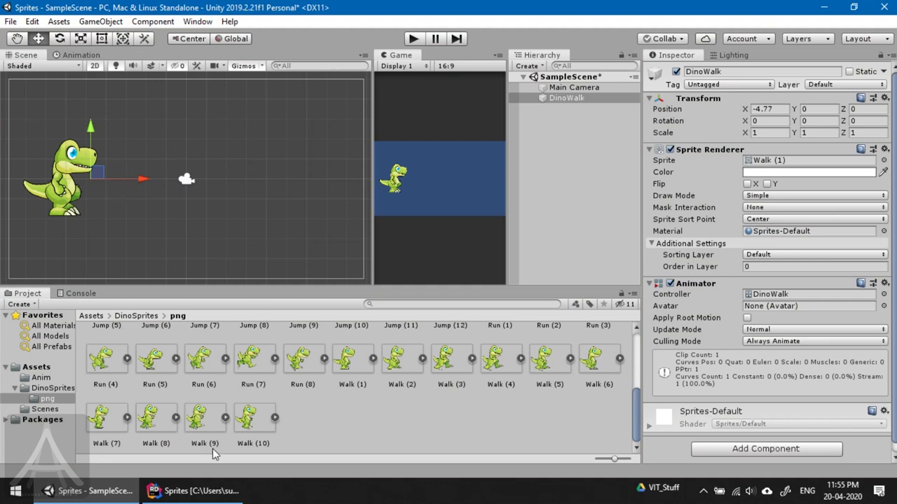
# Create and add a new script component named DinoWalkScript on the DinoWalk object.
pyautogui.click(584, 89)
pyautogui.click(582, 98)
pyautogui.click(740, 457)
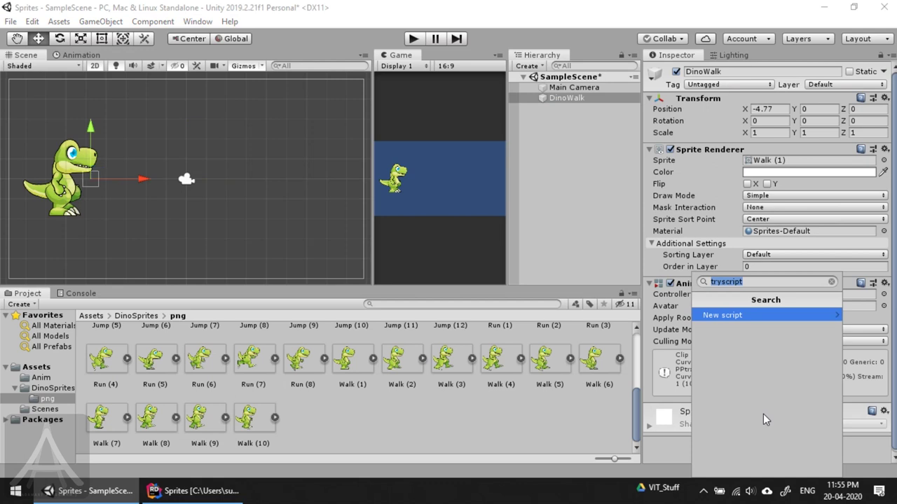
pyautogui.write('DinoWalkScript')
pyautogui.press('Return')
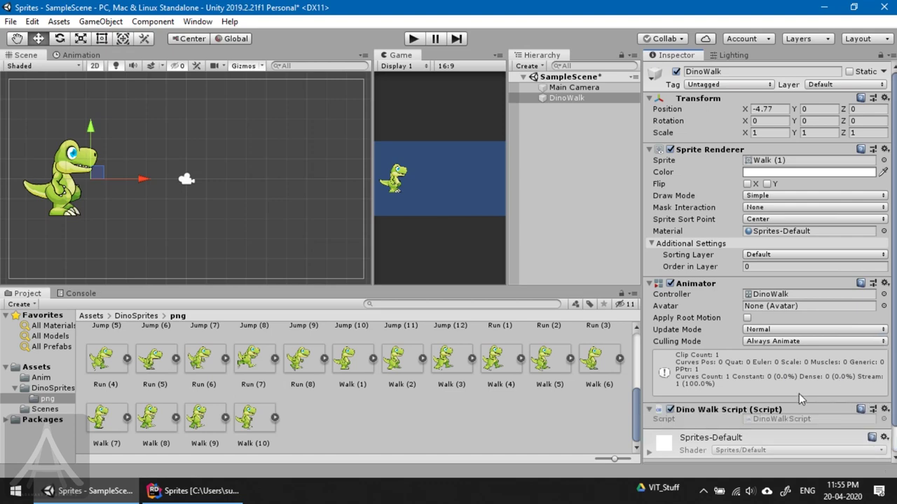
# Open DinoWalkScript.cs in Rider at the empty line inside Update().
pyautogui.click(160, 493)
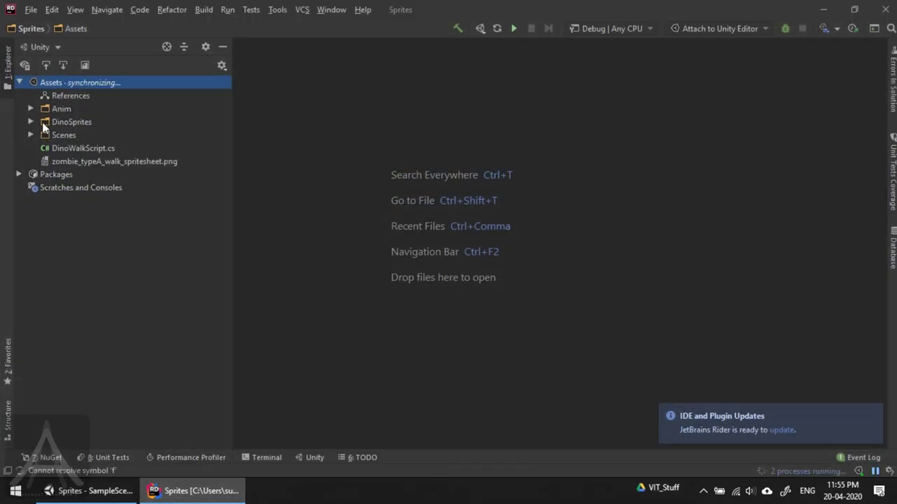
pyautogui.click(104, 148)
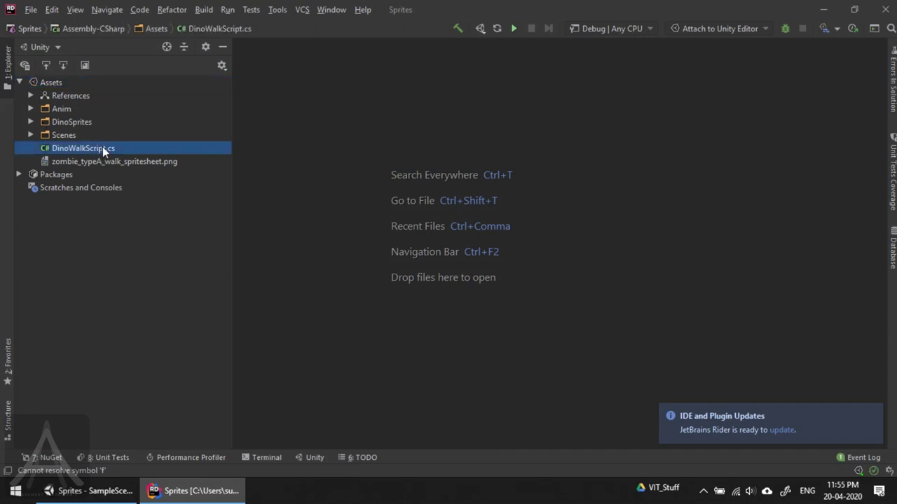
pyautogui.doubleClick(104, 149)
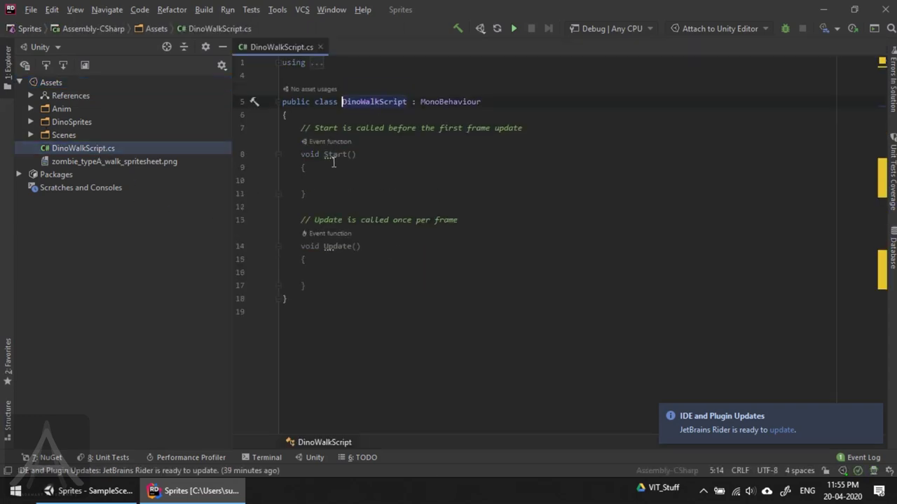
pyautogui.click(341, 271)
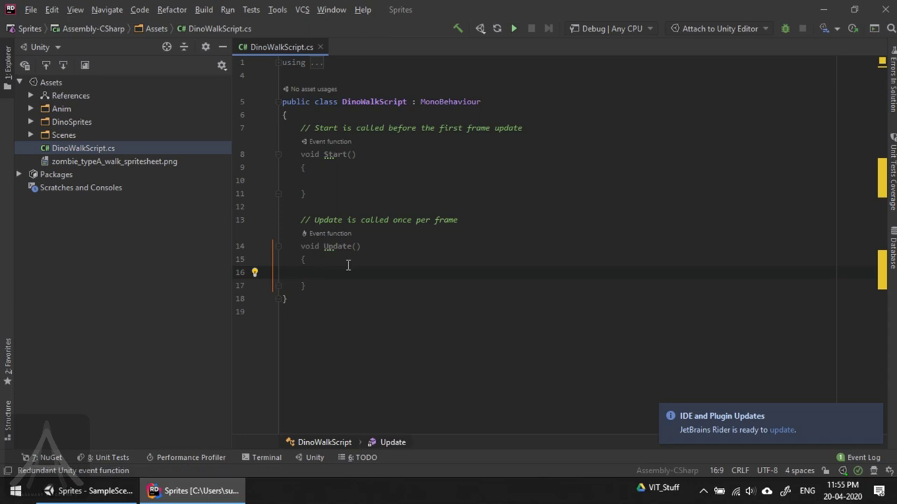
# Write transform.Translate(Vector3.right*2f*Time.deltaTime); inside Update using autocomplete.
pyautogui.write('transform')
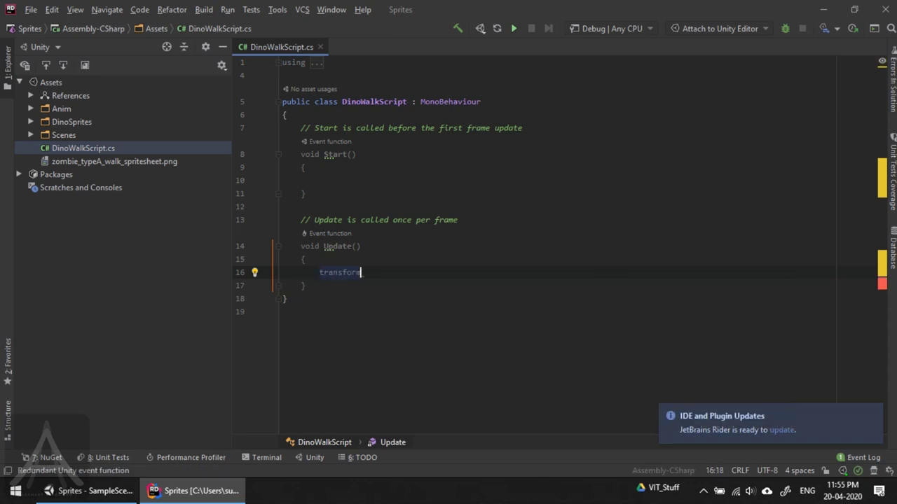
pyautogui.write('.tr')
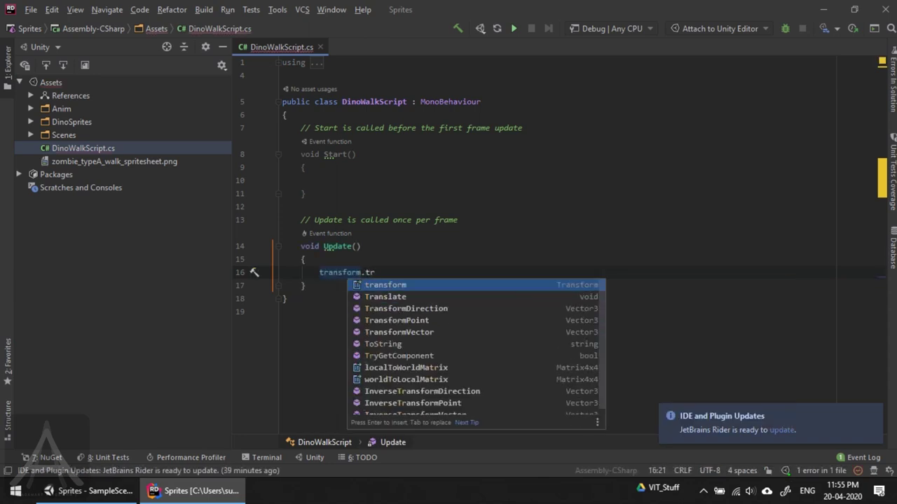
pyautogui.press('Down')
pyautogui.press('Return')
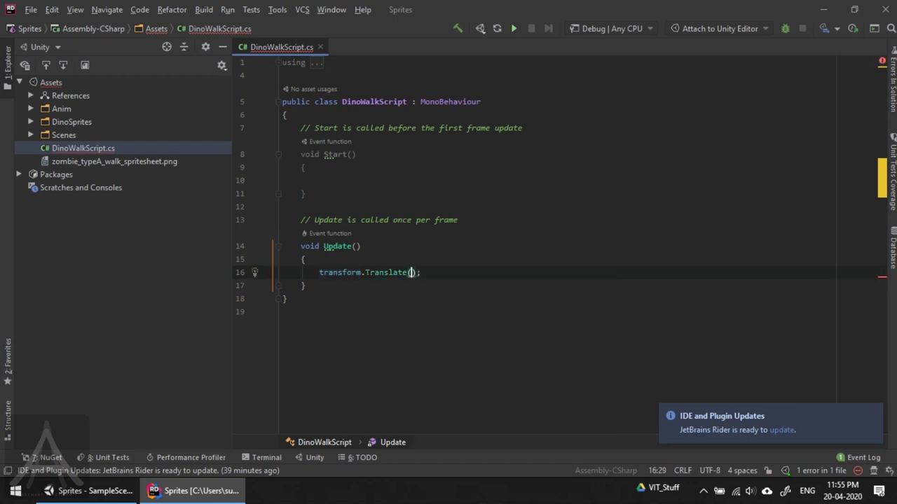
pyautogui.write('vec')
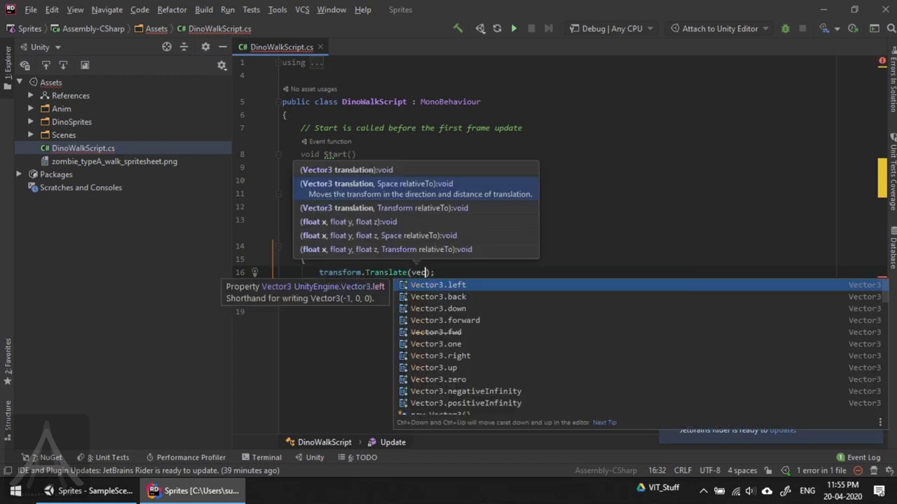
pyautogui.press('Down')
pyautogui.press('Down')
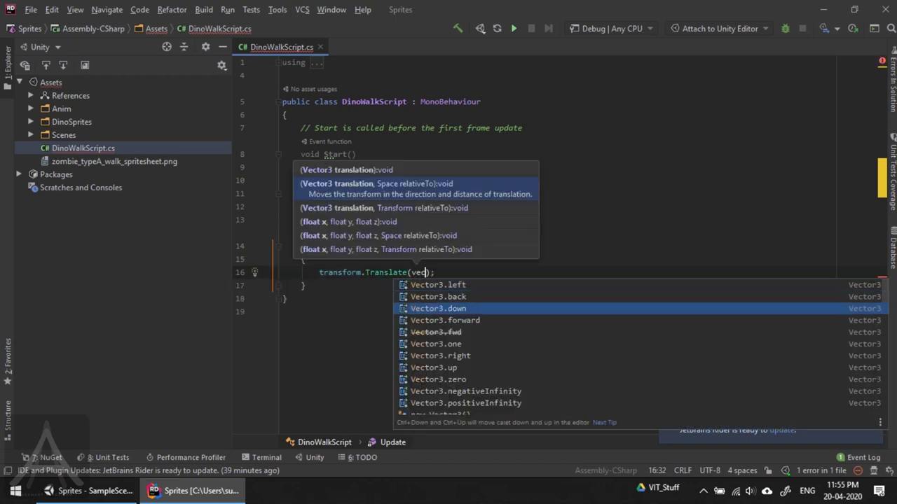
pyautogui.press('Down')
pyautogui.press('Down')
pyautogui.press('Down')
pyautogui.press('Down')
pyautogui.press('Return')
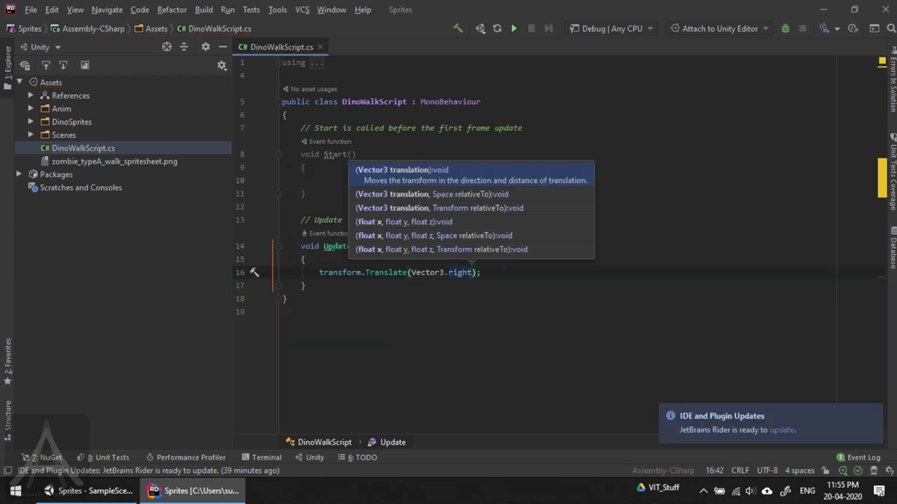
pyautogui.write('"')
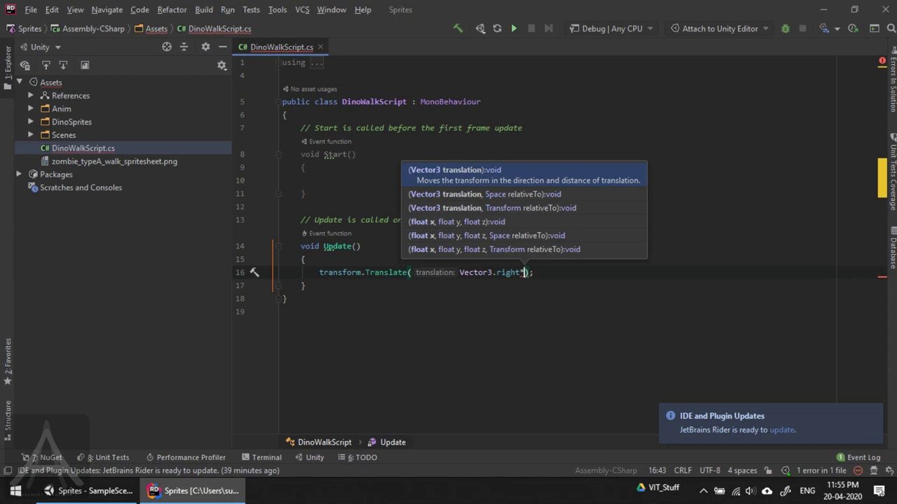
pyautogui.write('2f')
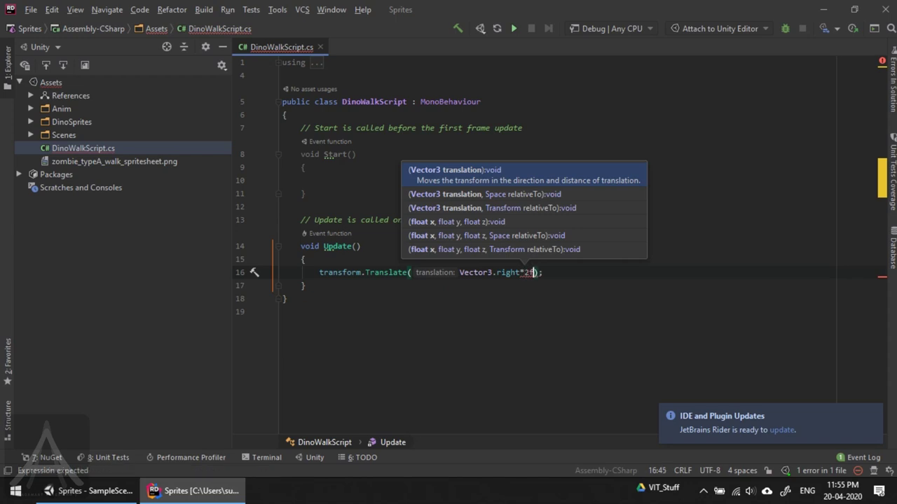
pyautogui.write('*')
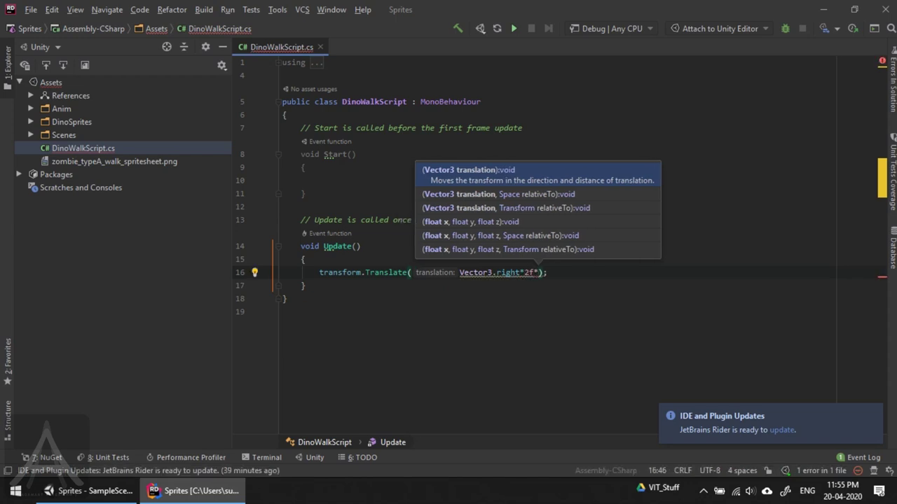
pyautogui.write('Time.')
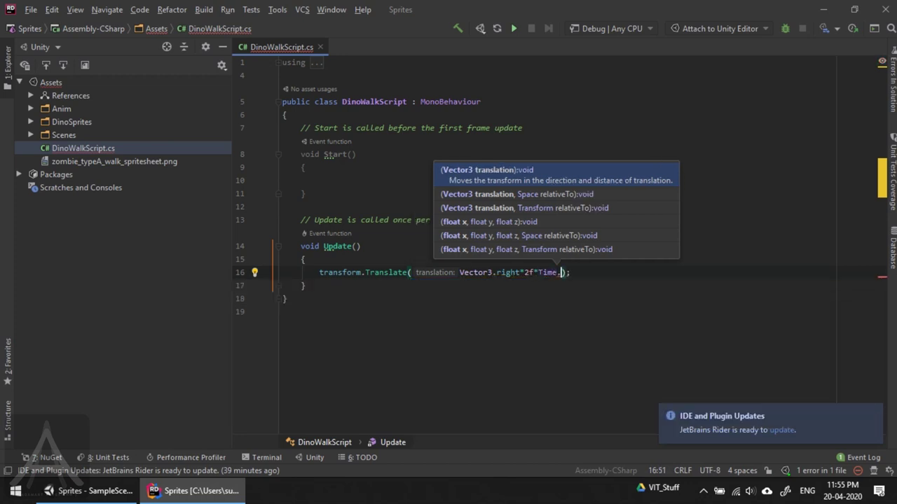
pyautogui.write('del')
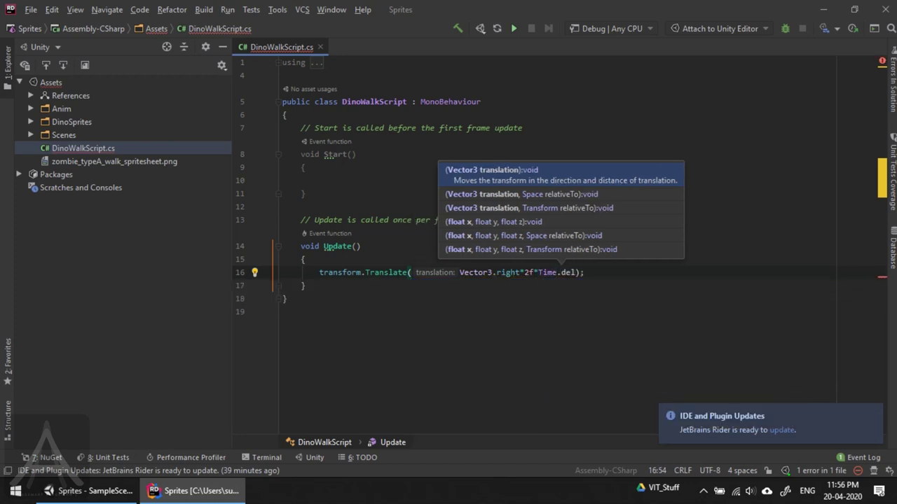
pyautogui.write('taTime')
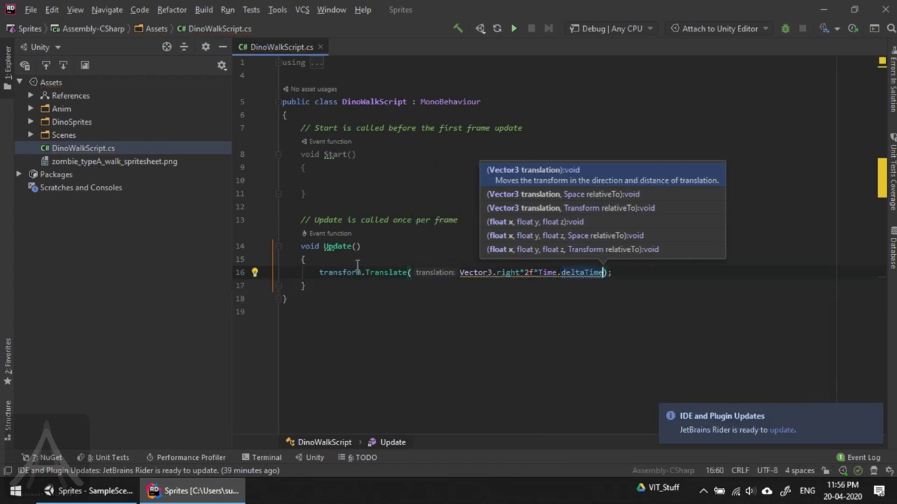
pyautogui.click(408, 358)
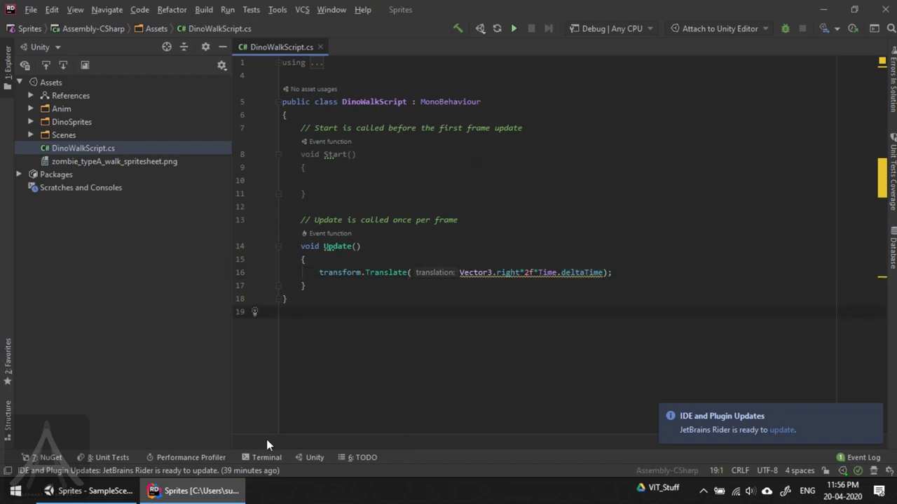
# Back in Unity, test-run the scene to see the dino move right, then stop and reselect DinoWalk.
pyautogui.click(125, 487)
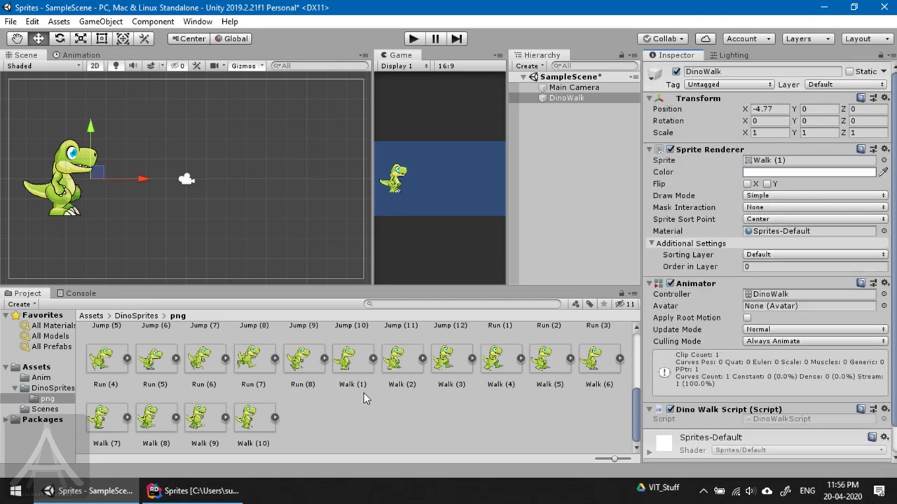
pyautogui.click(414, 39)
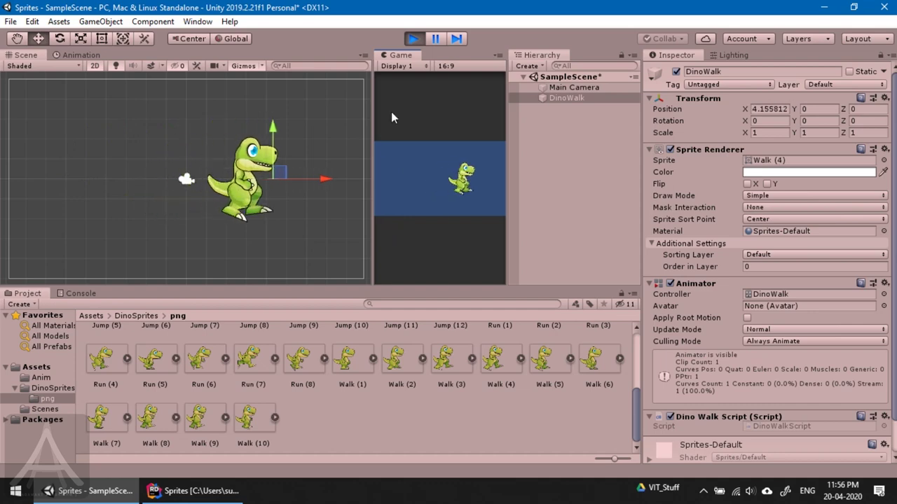
pyautogui.click(412, 39)
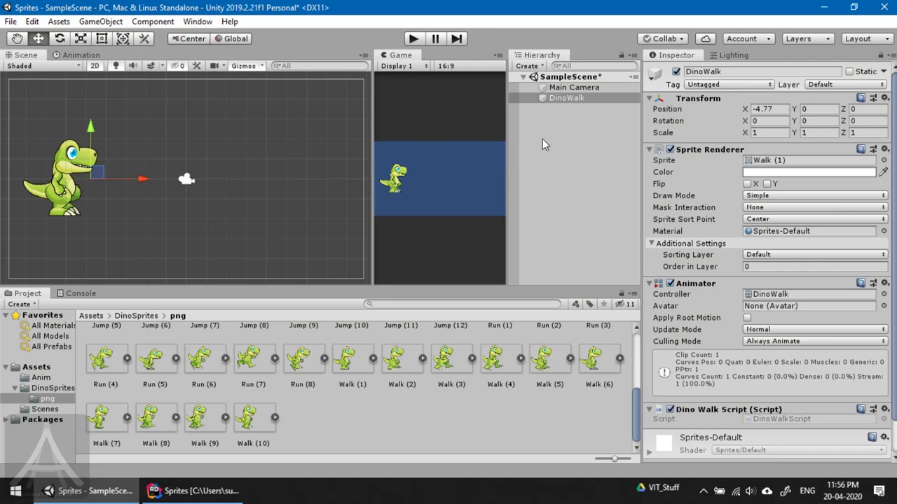
pyautogui.click(563, 98)
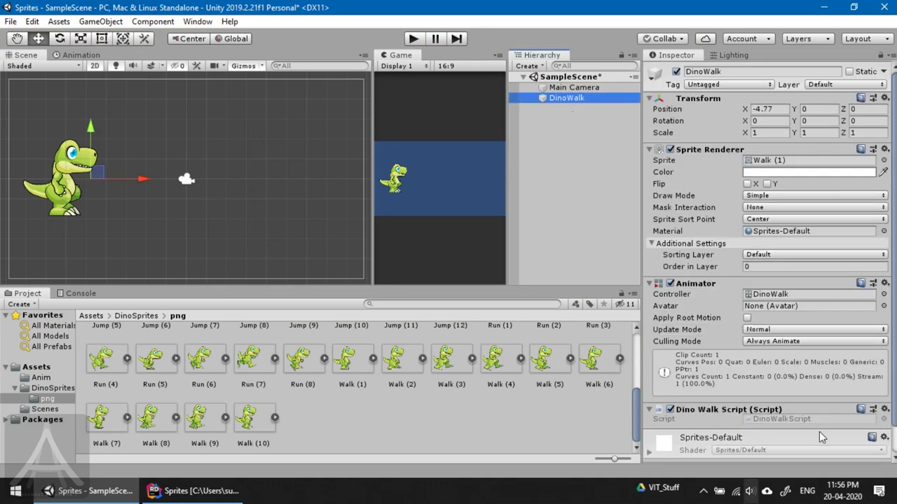
pyautogui.scroll(-2, 833, 427)
pyautogui.click(765, 445)
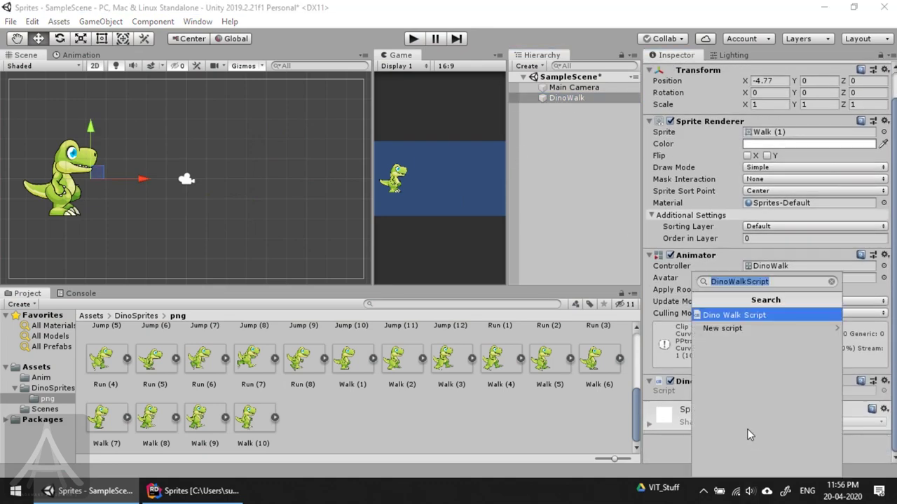
pyautogui.write('colli')
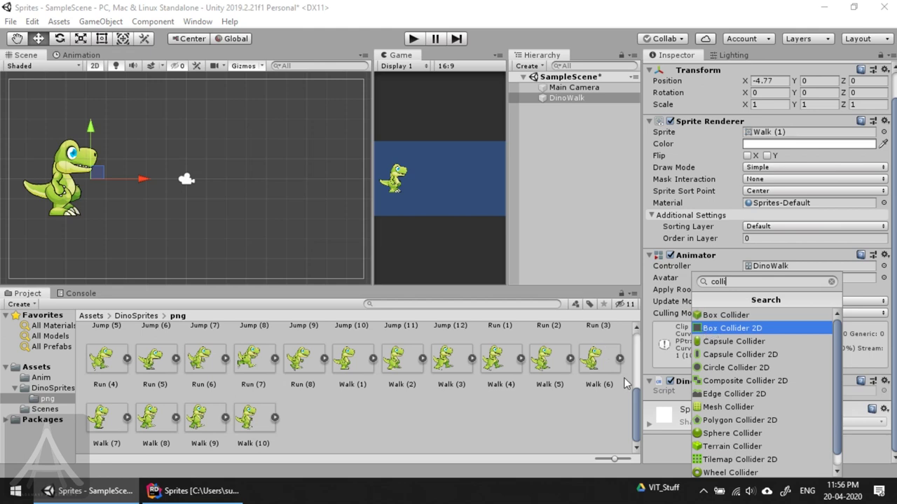
pyautogui.click(634, 401)
pyautogui.moveTo(634, 401); pyautogui.dragTo(638, 359)
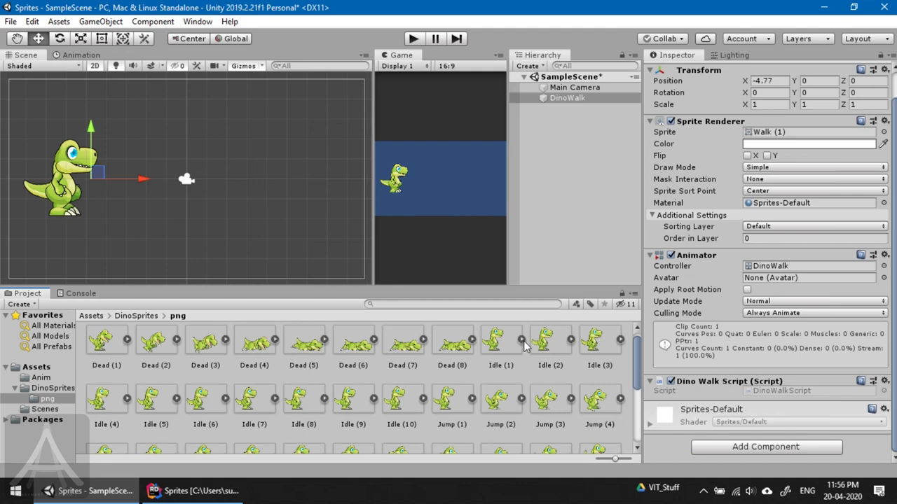
pyautogui.scroll(-3, 630, 373)
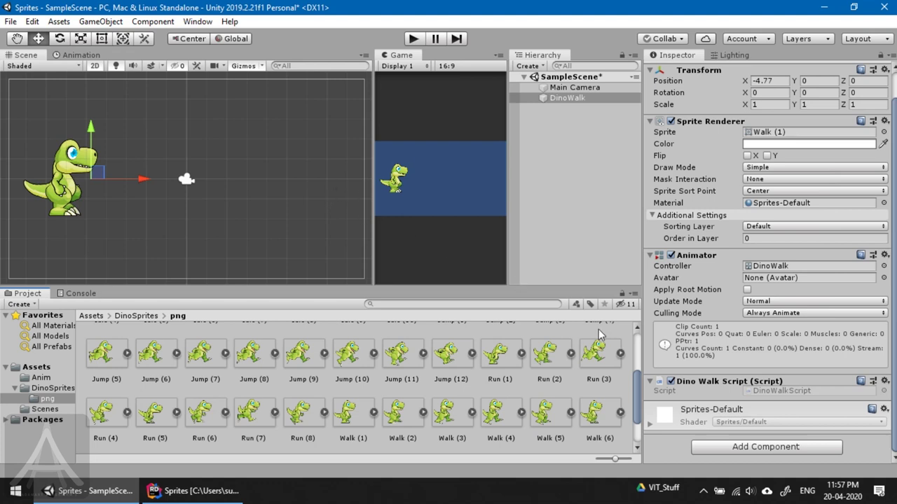
pyautogui.scroll(3, 629, 384)
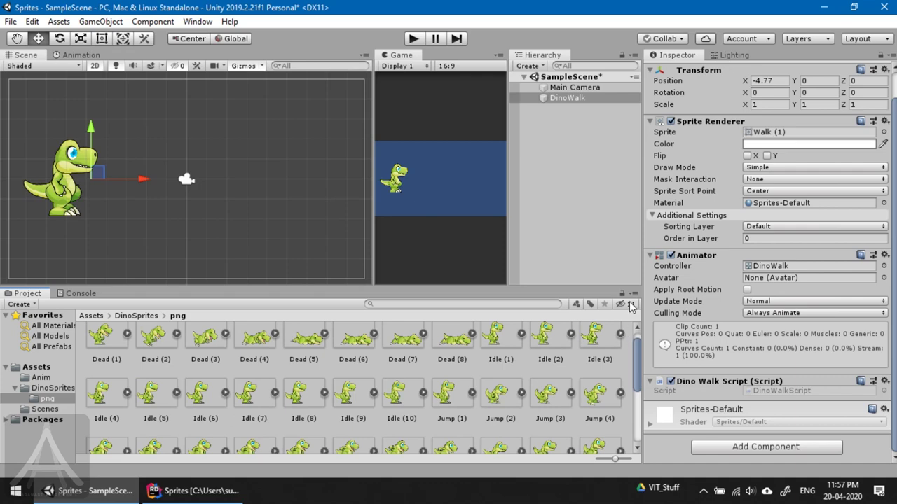
# Select the DinoWalkAnim clip in Assets/Anim and circle its Loop Time and Loop Pose options.
pyautogui.click(577, 88)
pyautogui.click(566, 98)
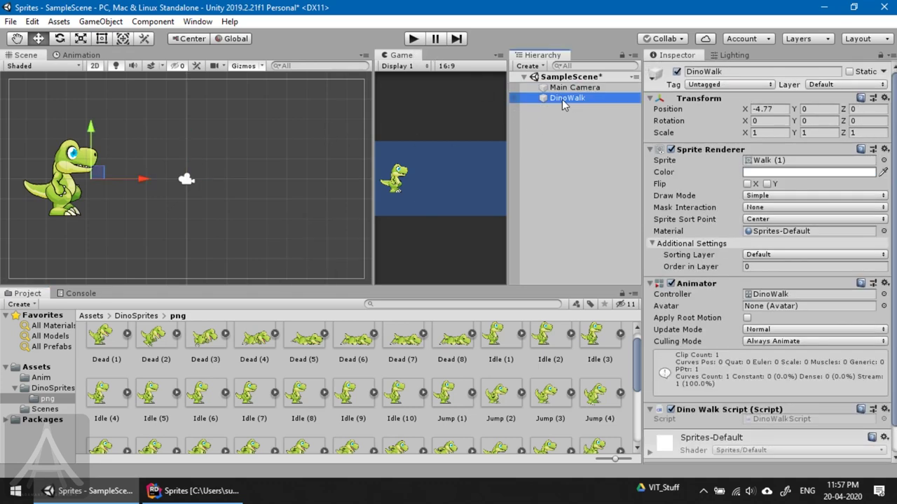
pyautogui.click(100, 317)
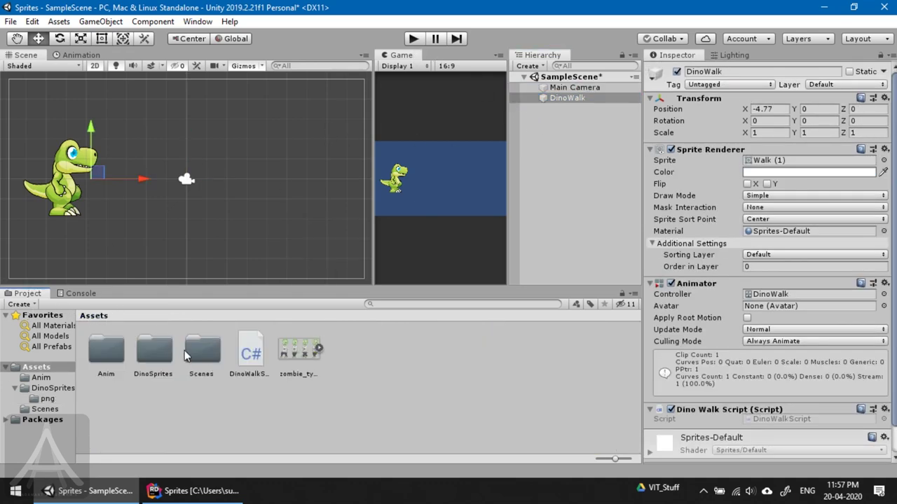
pyautogui.doubleClick(109, 351)
pyautogui.click(147, 361)
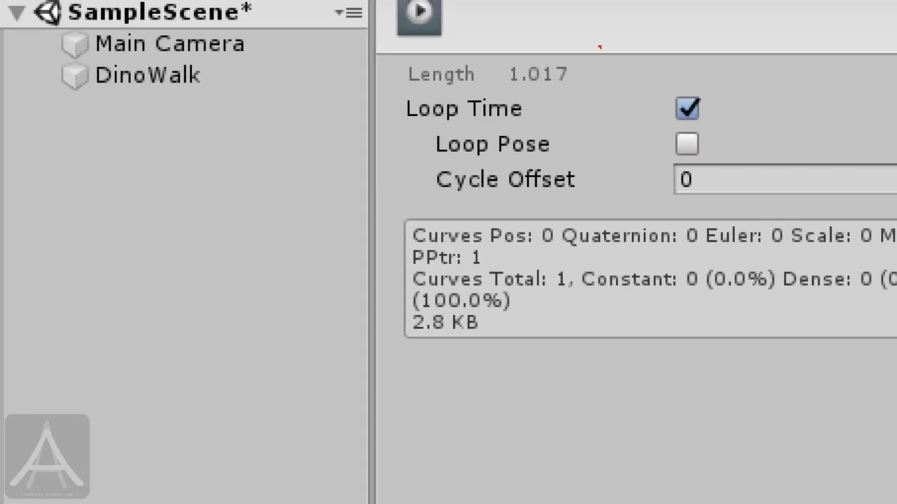
pyautogui.moveTo(739, 95); pyautogui.dragTo(740, 148)
pyautogui.moveTo(711, 66); pyautogui.dragTo(678, 172)
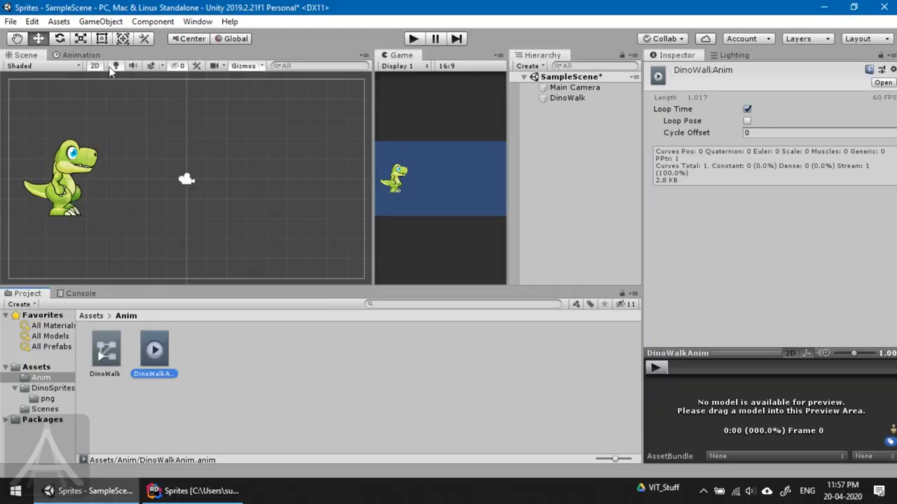
# Show the Animation dopesheet and annotate the sprite keyframes, Loop Time and Loop Pose, then clear.
pyautogui.click(93, 55)
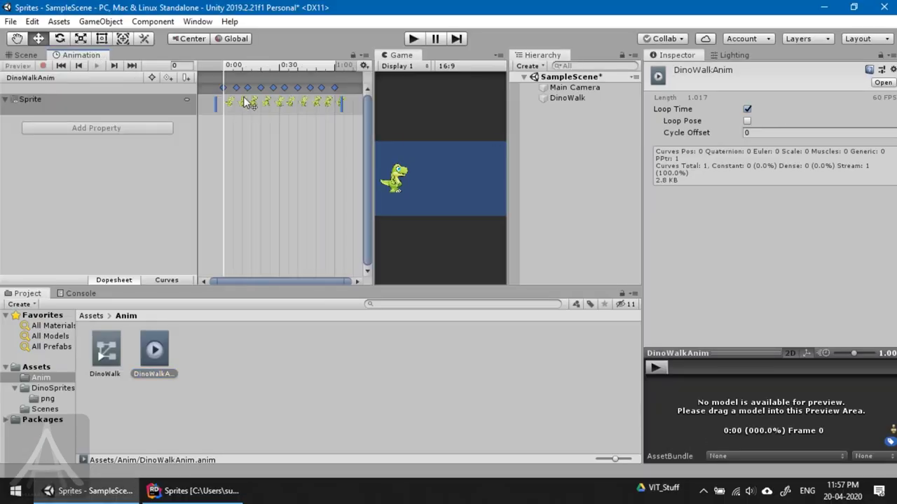
pyautogui.moveTo(272, 79)
pyautogui.mouseDown()
pyautogui.moveTo(233, 77)
pyautogui.moveTo(215, 103)
pyautogui.moveTo(275, 121)
pyautogui.moveTo(333, 105)
pyautogui.moveTo(335, 85)
pyautogui.moveTo(302, 75)
pyautogui.mouseUp()
pyautogui.moveTo(309, 70); pyautogui.dragTo(307, 80)
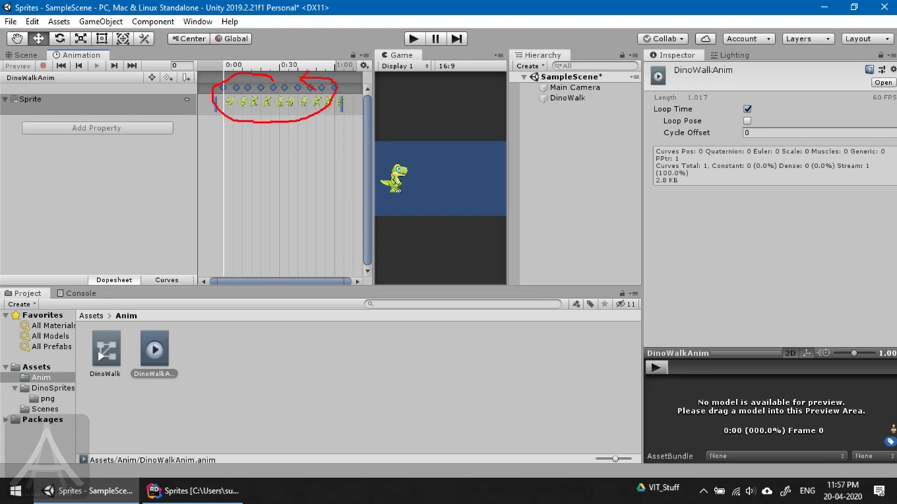
pyautogui.moveTo(745, 106); pyautogui.dragTo(778, 87)
pyautogui.moveTo(230, 91)
pyautogui.mouseDown()
pyautogui.moveTo(221, 104)
pyautogui.moveTo(237, 110)
pyautogui.moveTo(237, 94)
pyautogui.mouseUp()
pyautogui.moveTo(261, 104)
pyautogui.mouseDown()
pyautogui.moveTo(335, 99)
pyautogui.moveTo(339, 116)
pyautogui.moveTo(346, 106)
pyautogui.mouseUp()
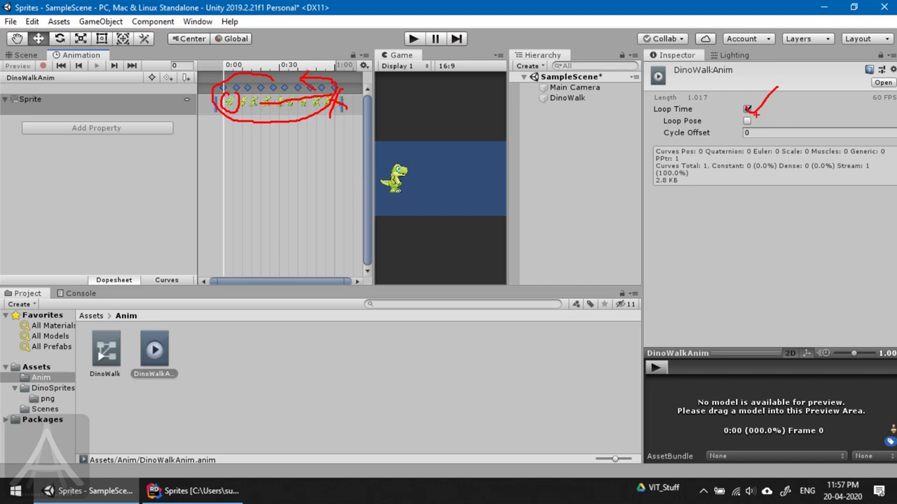
pyautogui.moveTo(744, 118); pyautogui.dragTo(776, 101)
pyautogui.moveTo(338, 105)
pyautogui.mouseDown()
pyautogui.moveTo(202, 147)
pyautogui.moveTo(191, 125)
pyautogui.moveTo(222, 124)
pyautogui.mouseUp()
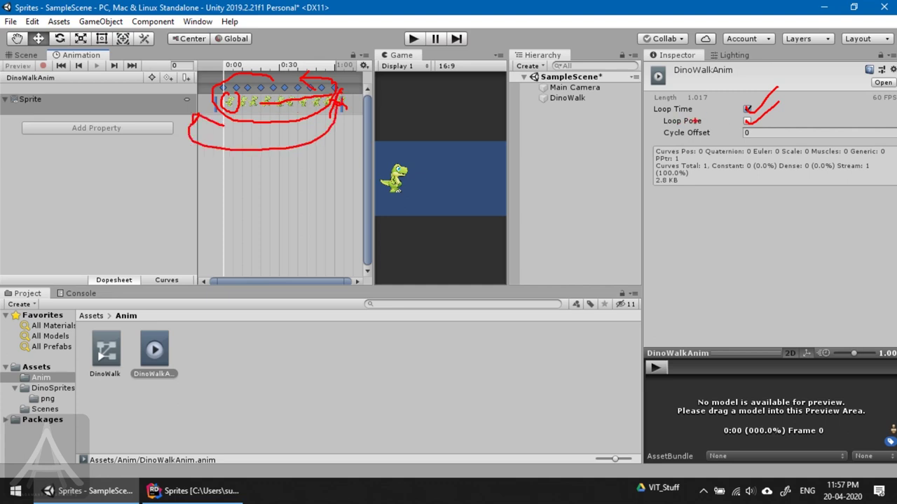
pyautogui.press('Escape')
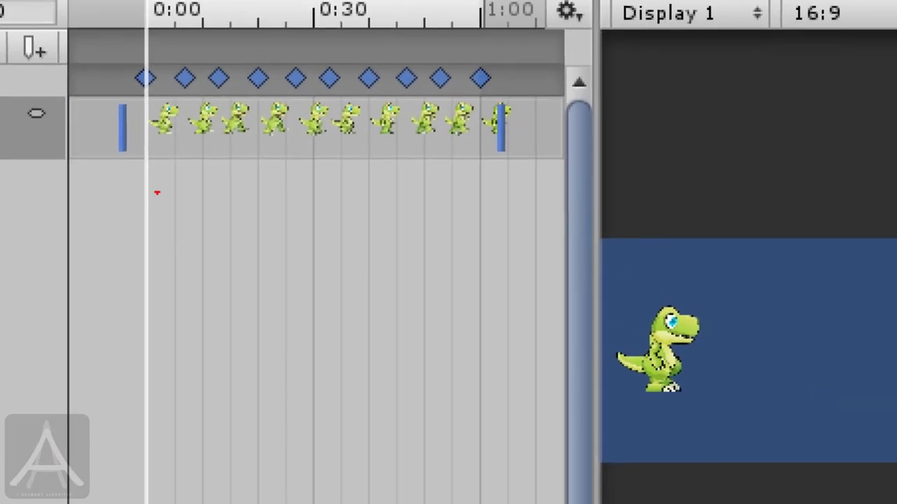
# Sketch the clip looping from end (1) back to start (0) and cross out Cycle Offset.
pyautogui.moveTo(154, 182); pyautogui.dragTo(167, 165)
pyautogui.moveTo(501, 154); pyautogui.dragTo(497, 258)
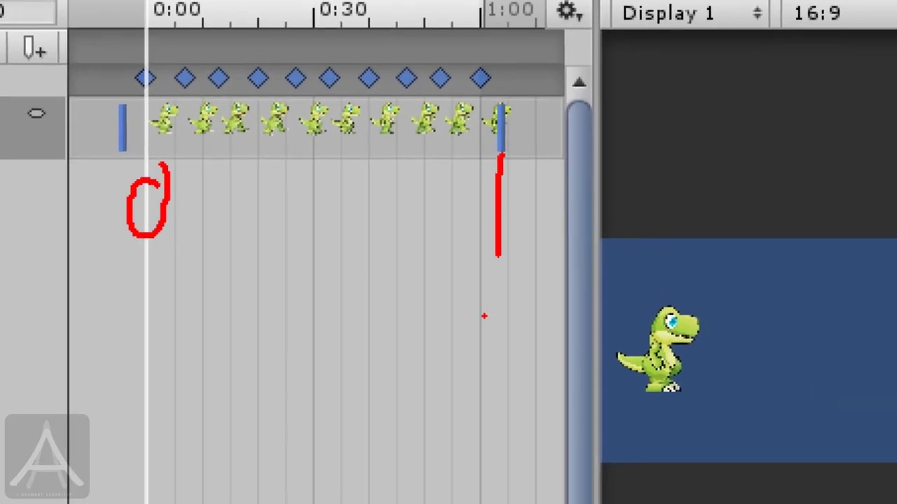
pyautogui.moveTo(536, 189)
pyautogui.mouseDown()
pyautogui.moveTo(585, 236)
pyautogui.moveTo(210, 406)
pyautogui.moveTo(113, 125)
pyautogui.moveTo(75, 221)
pyautogui.mouseUp()
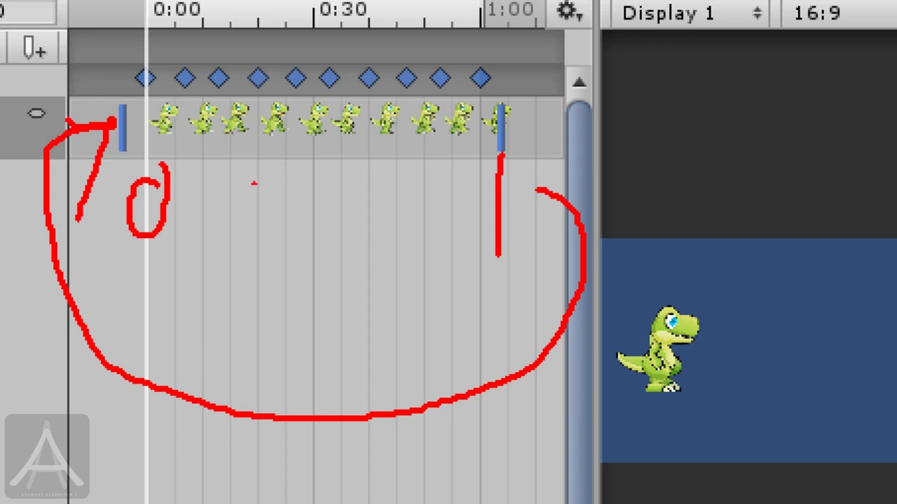
pyautogui.moveTo(251, 185); pyautogui.dragTo(296, 221)
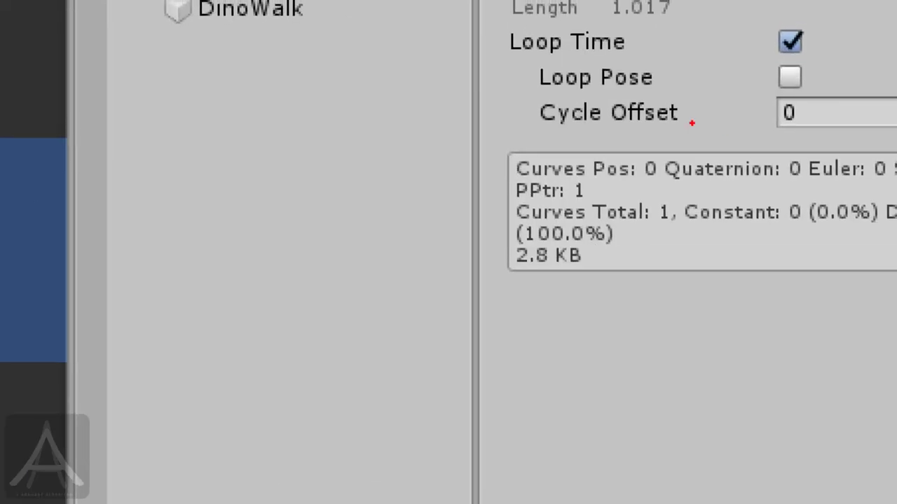
pyautogui.moveTo(680, 100); pyautogui.dragTo(641, 165)
pyautogui.moveTo(642, 122); pyautogui.dragTo(713, 153)
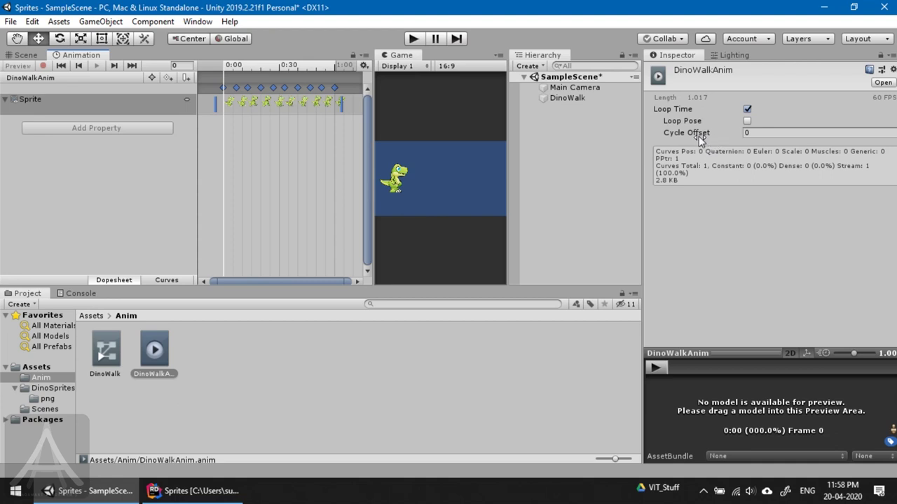
# Run the scene with Loop Time unchecked, then re-enable Loop Time and run it again.
pyautogui.click(747, 109)
pyautogui.click(413, 39)
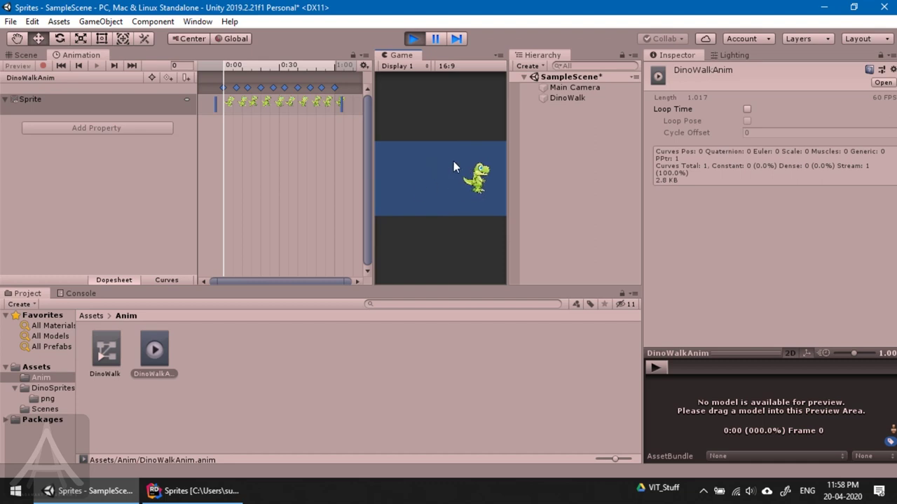
pyautogui.click(415, 40)
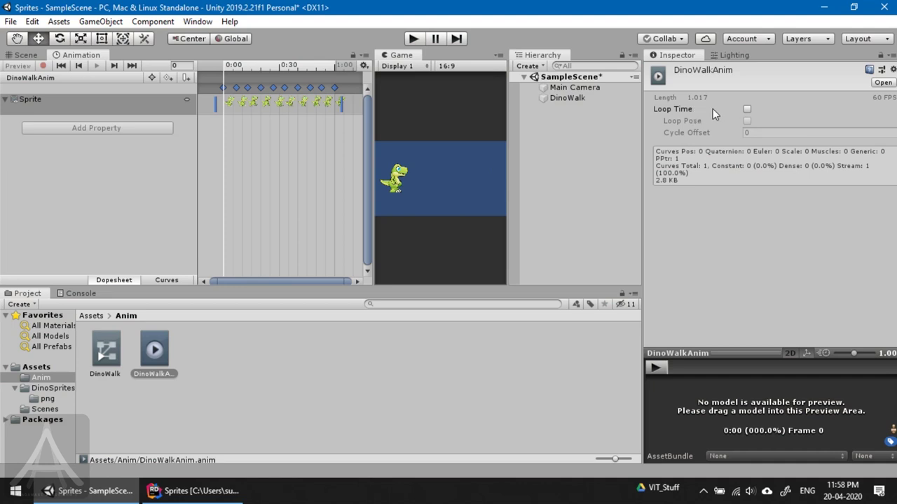
pyautogui.click(746, 110)
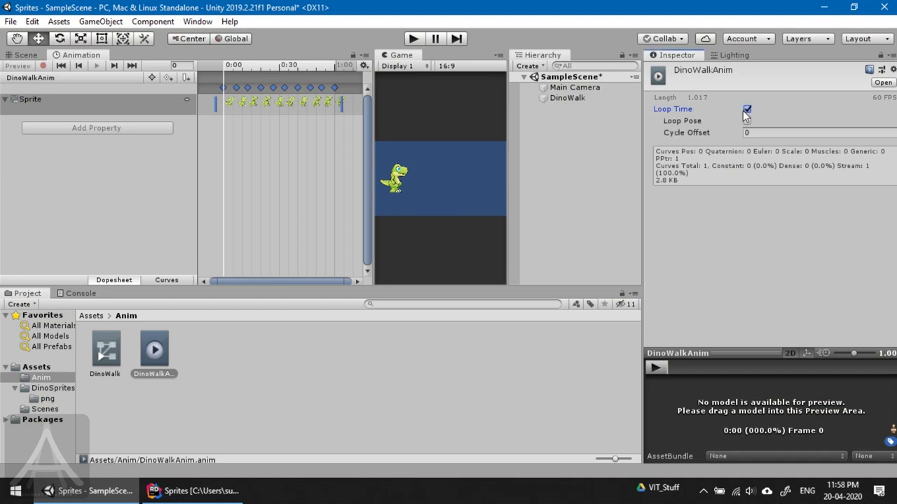
pyautogui.click(414, 39)
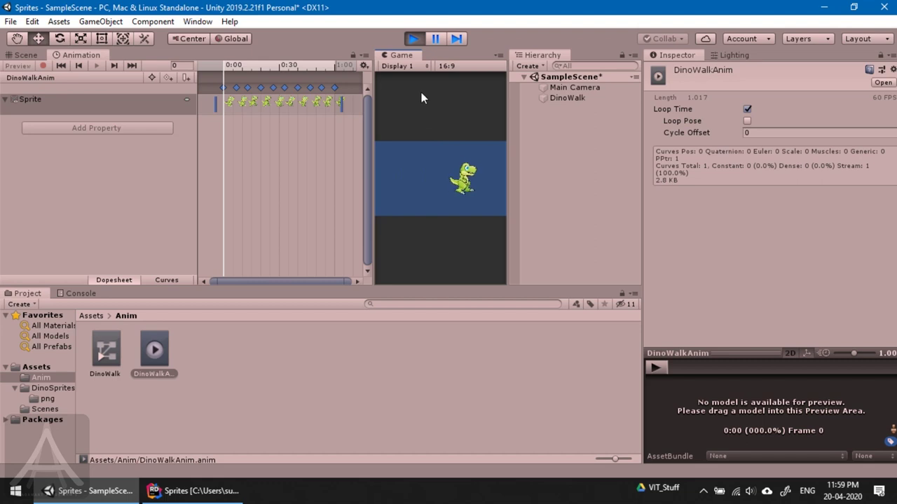
# End the looping test run so DinoWalk returns to X -4.77.
pyautogui.click(413, 38)
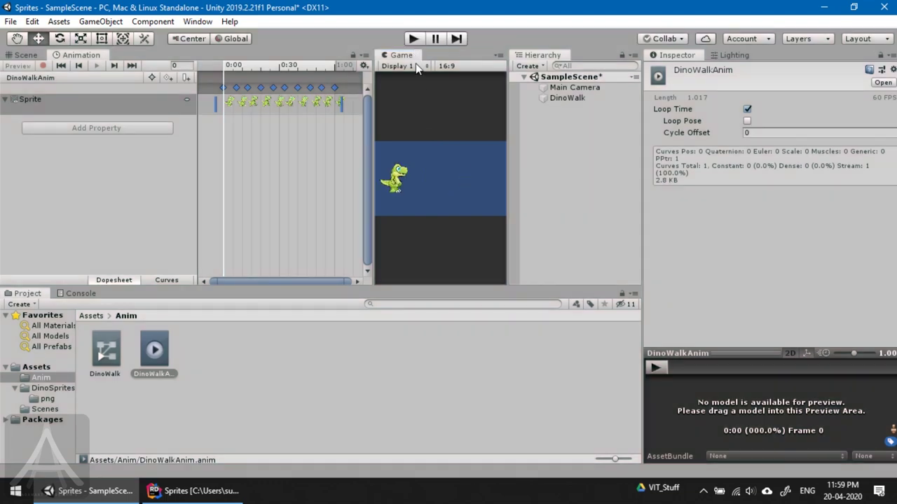